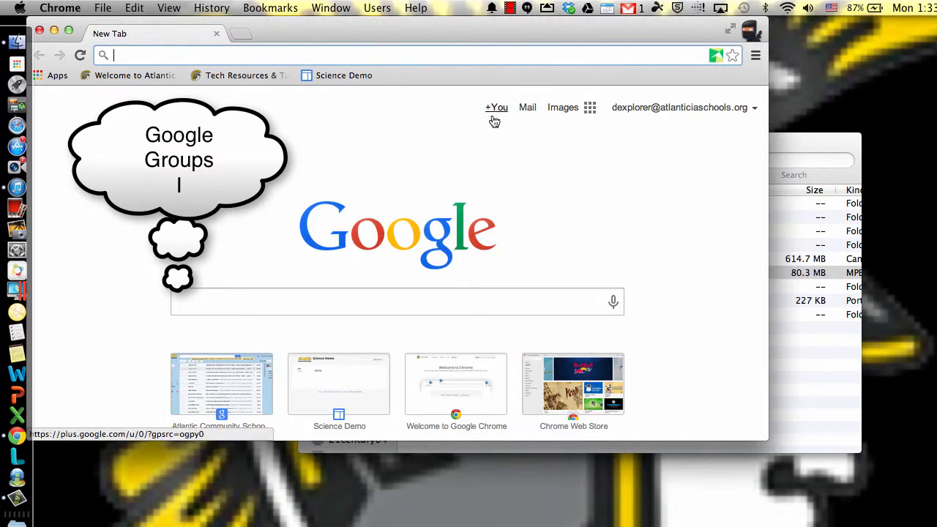
Step: Go through the mail inbox to Google Groups and start creating a new group
click(529, 114)
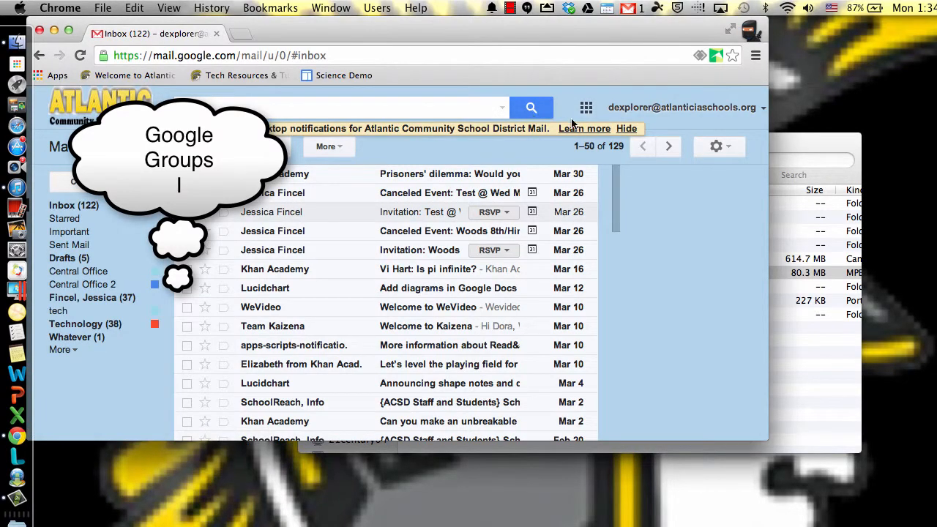
click(587, 110)
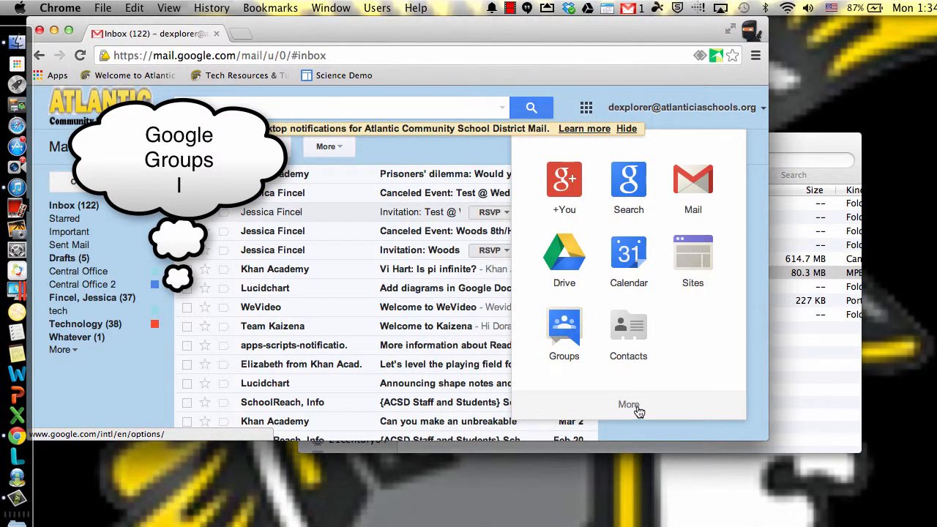
click(569, 327)
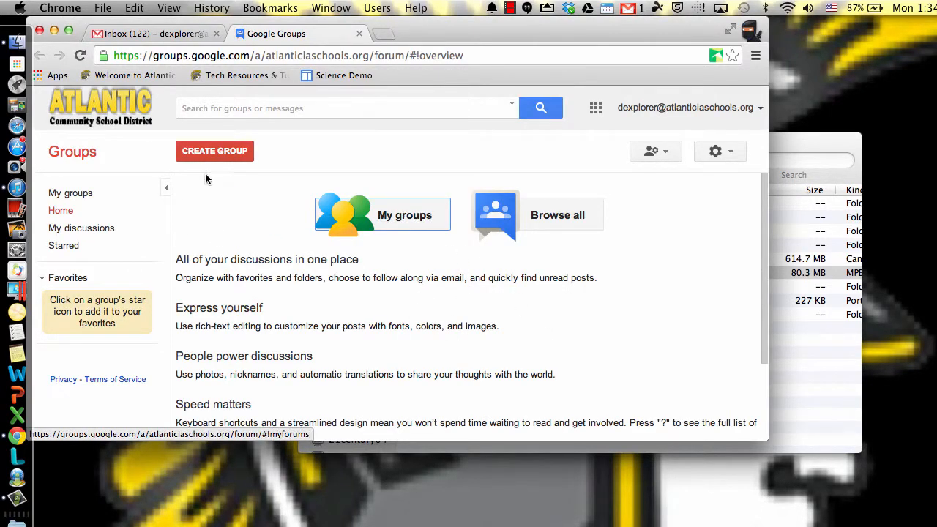
click(218, 151)
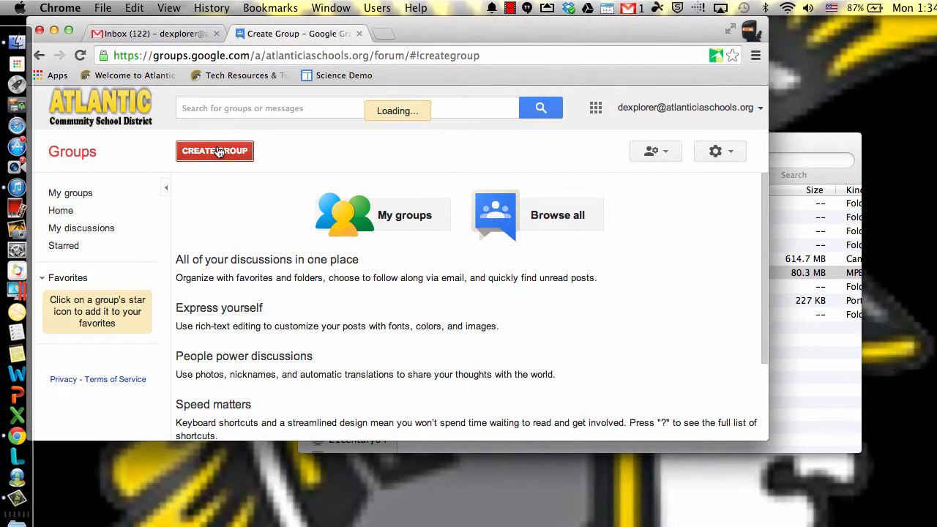
Step: Name the new group Test 101 and change its email address to test101 by removing the hyphen
text(T)
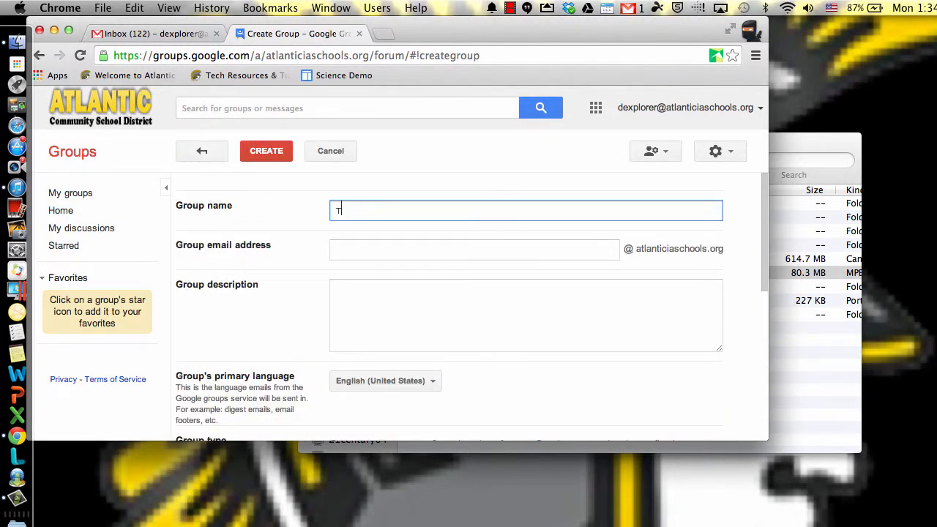
text(est 101)
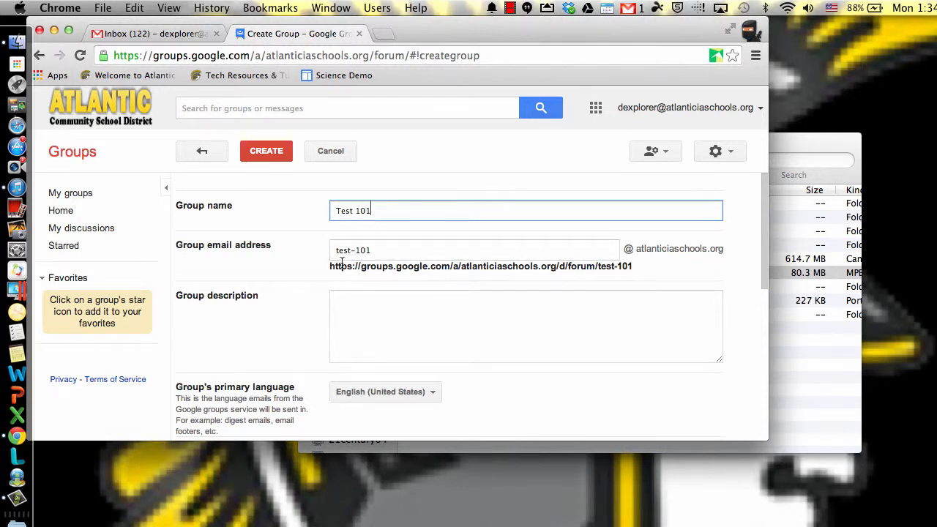
click(353, 253)
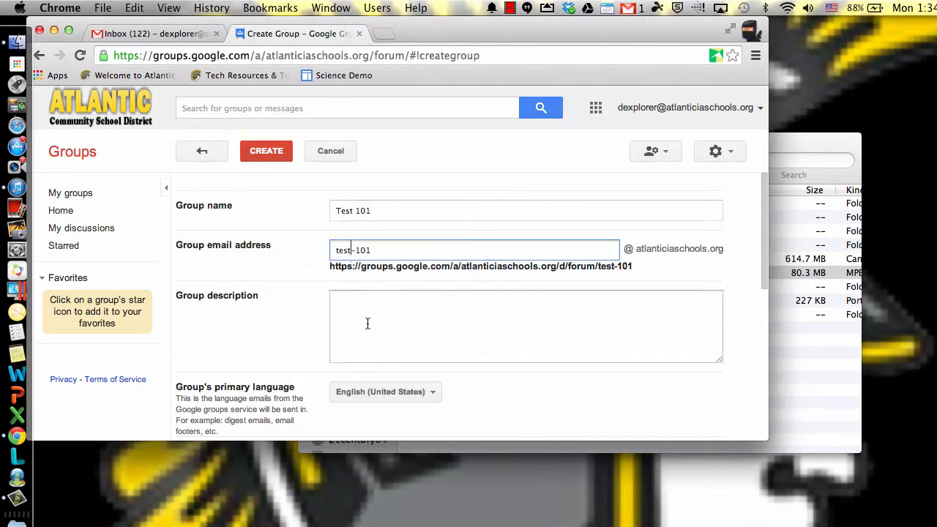
key(BackSpace)
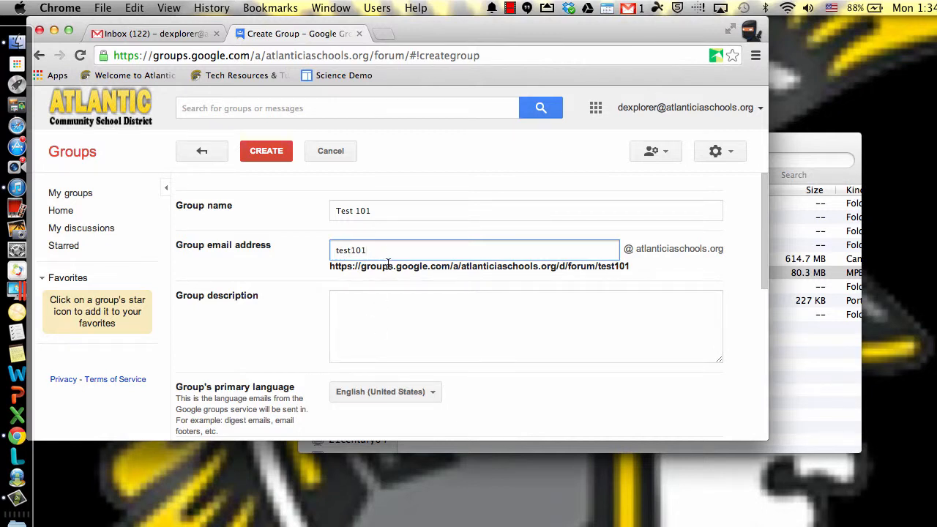
drag(383, 265, 333, 257)
click(361, 251)
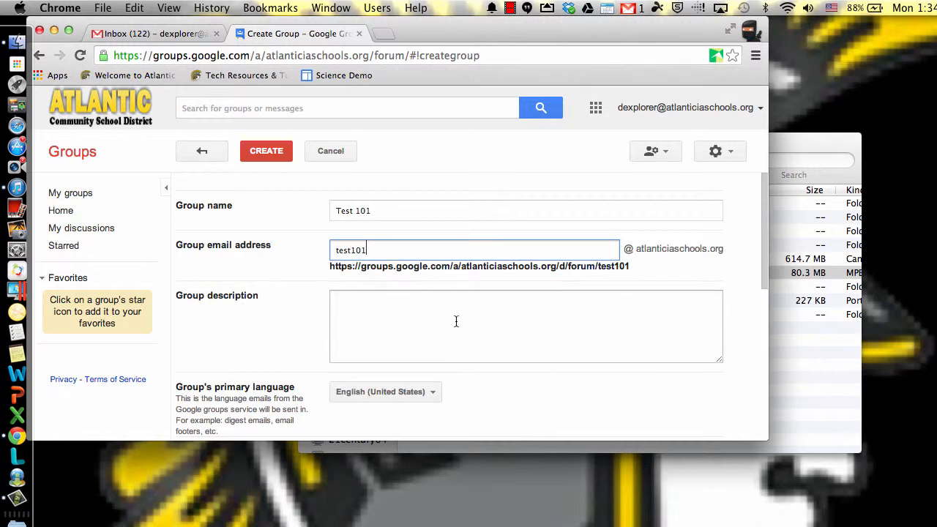
drag(733, 249, 620, 249)
click(412, 258)
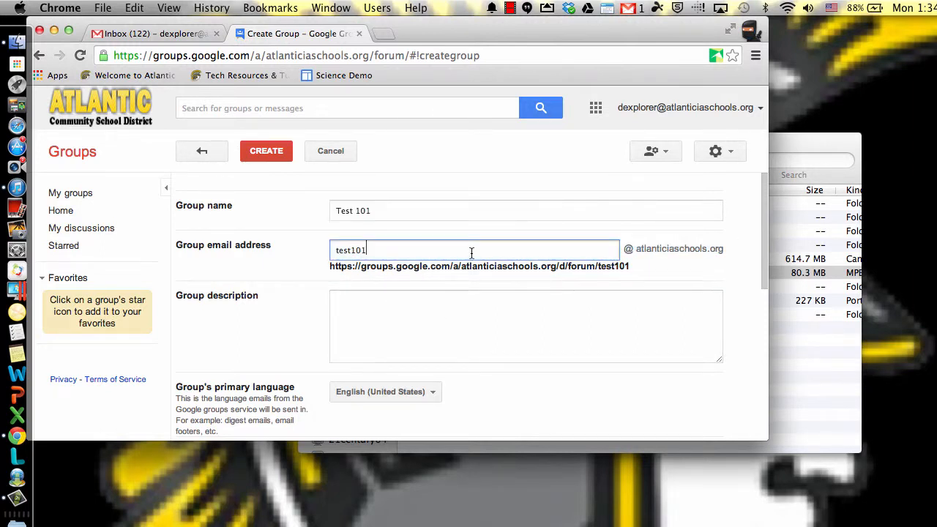
Step: Enter lkajdlsjflasjdf as the group description and remove All organization members from the users who can view topics
click(425, 316)
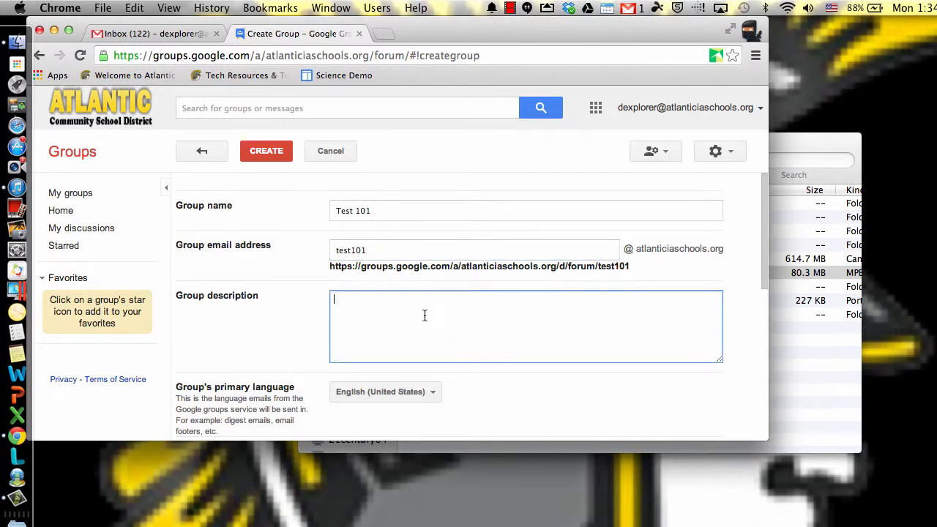
text(lkajdlsjflasjdf)
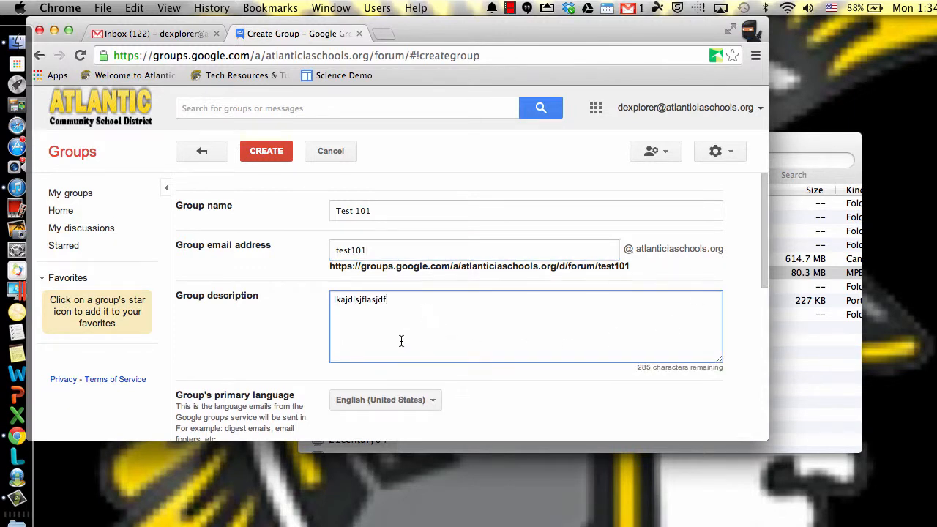
scroll(401, 341, down, 3)
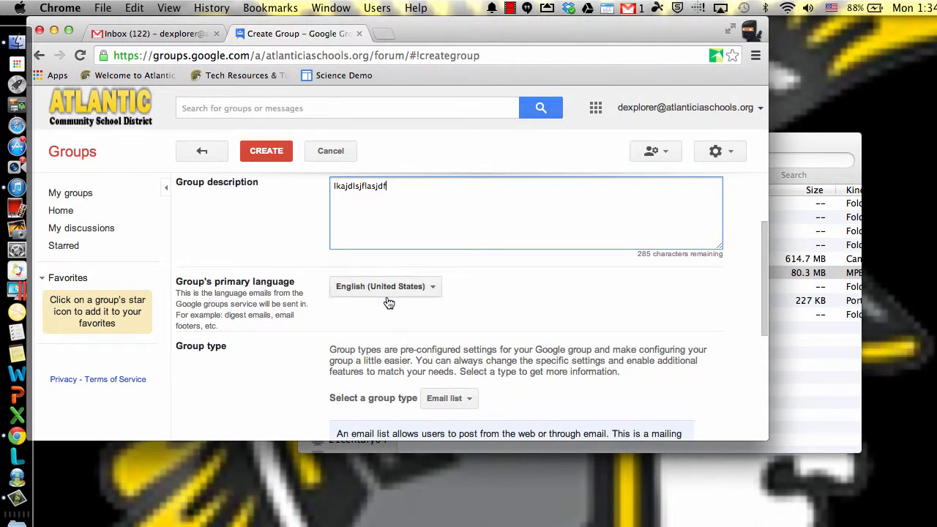
scroll(388, 293, down, 3)
scroll(510, 358, down, 3)
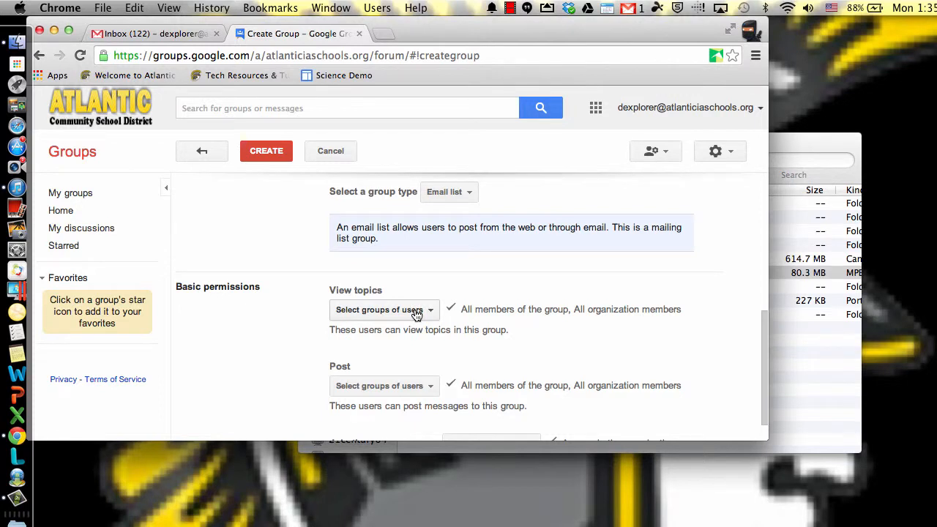
click(416, 311)
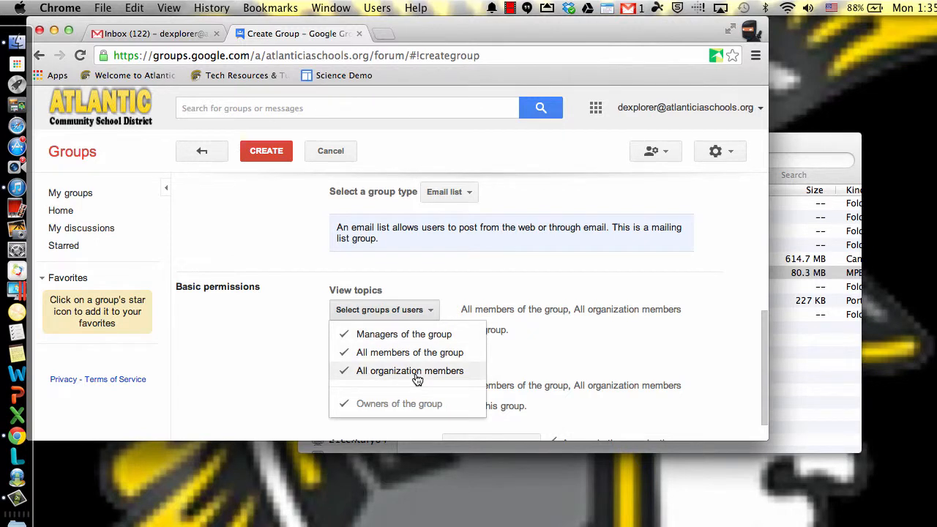
click(416, 372)
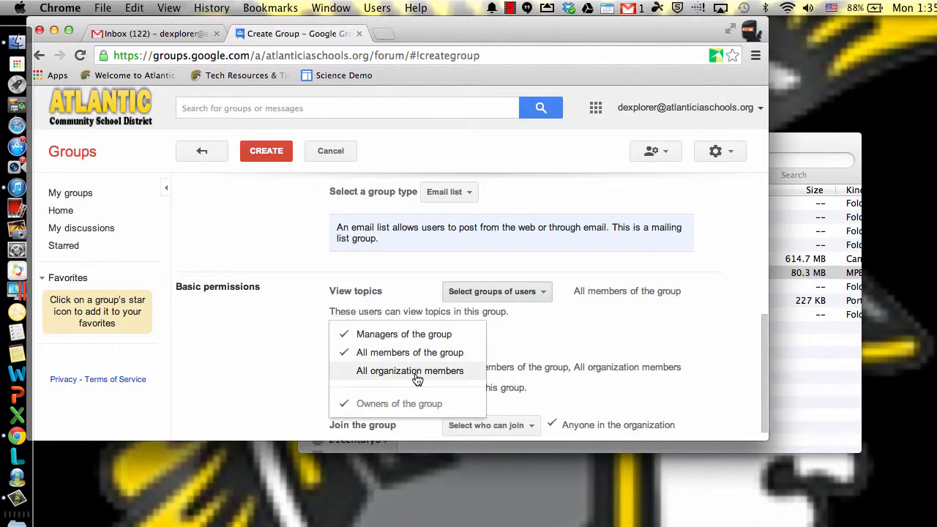
click(558, 337)
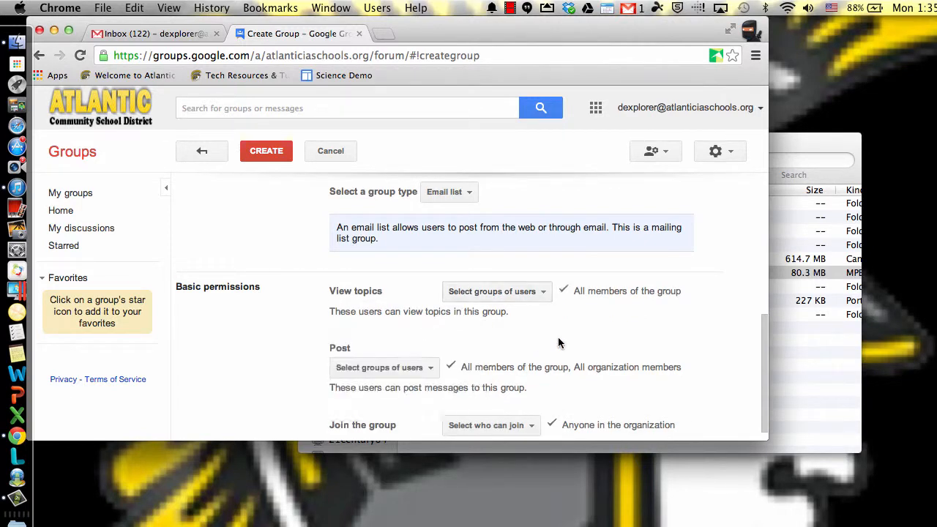
Step: Restrict posting to owners and managers by deselecting All members of the group and All organization members
click(431, 368)
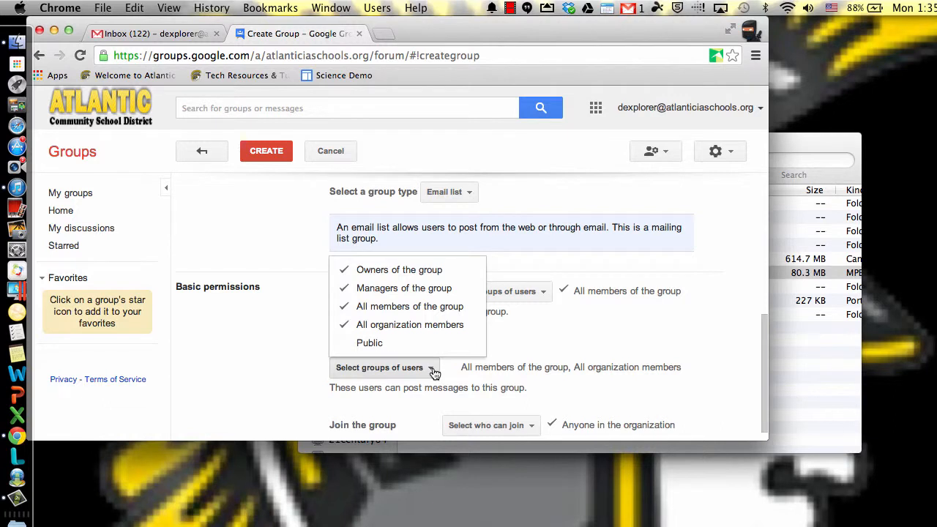
click(342, 314)
click(343, 330)
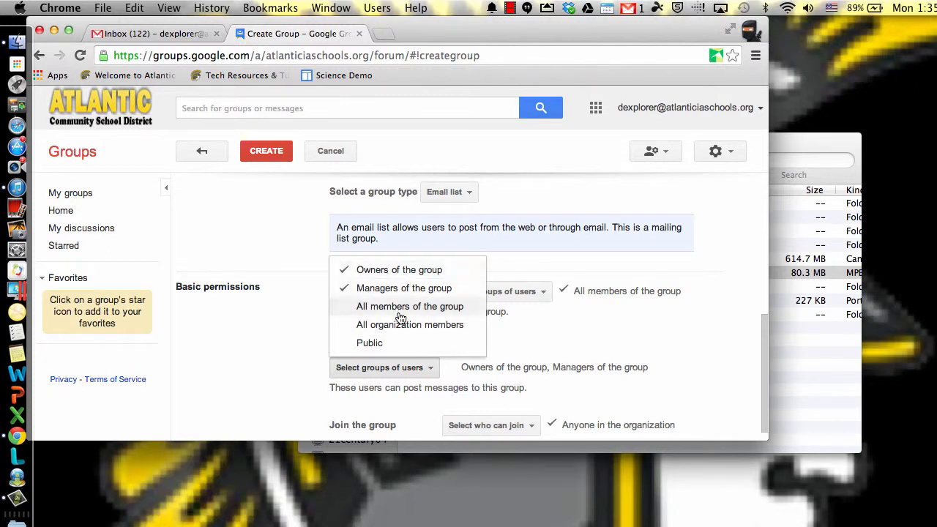
click(571, 367)
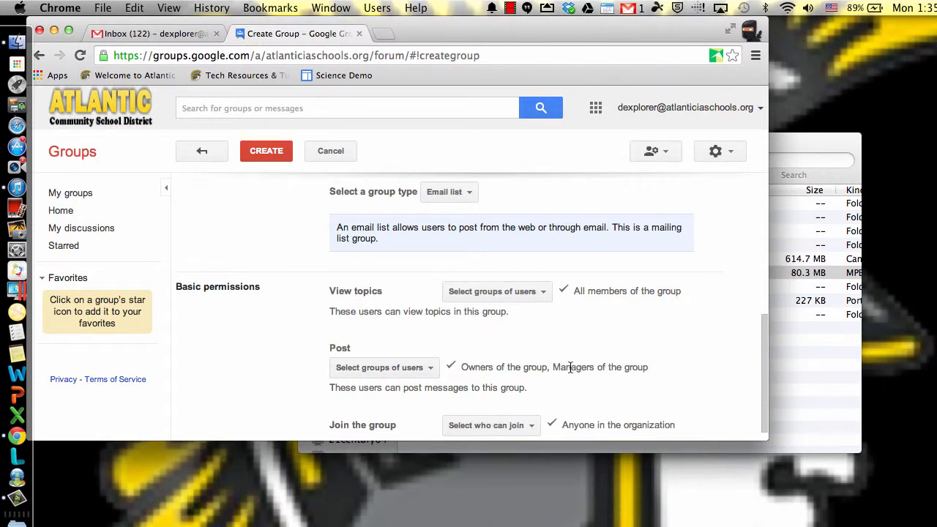
Step: Set joining to Anyone in the organization can ask, then create the group and dismiss the confirmation
scroll(432, 315, down, 1)
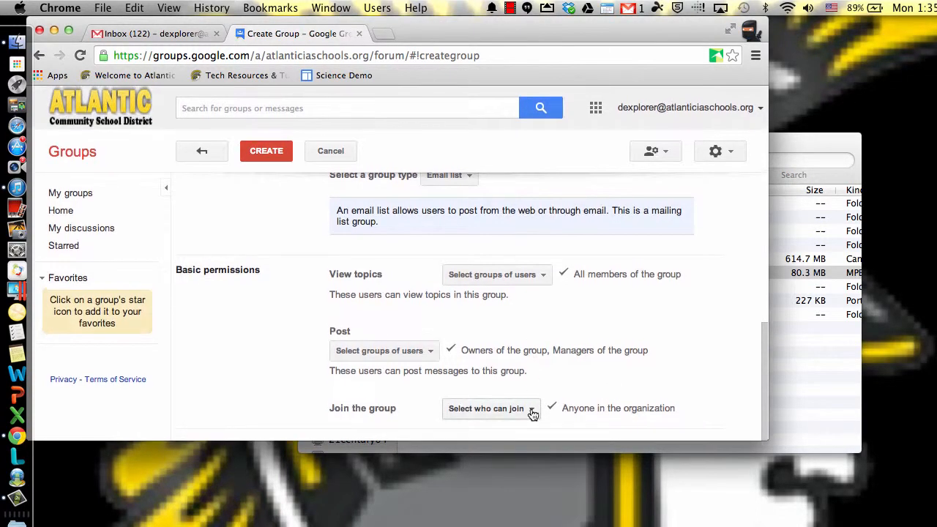
click(533, 414)
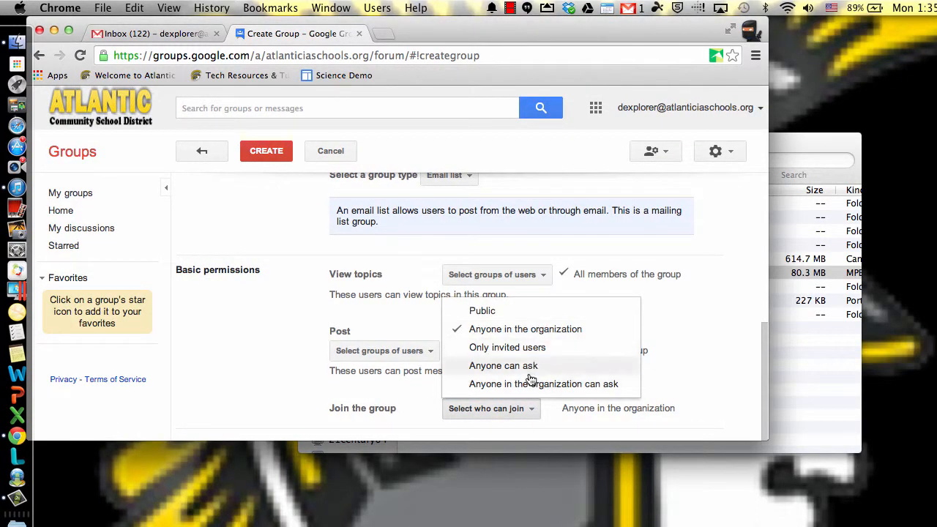
click(531, 385)
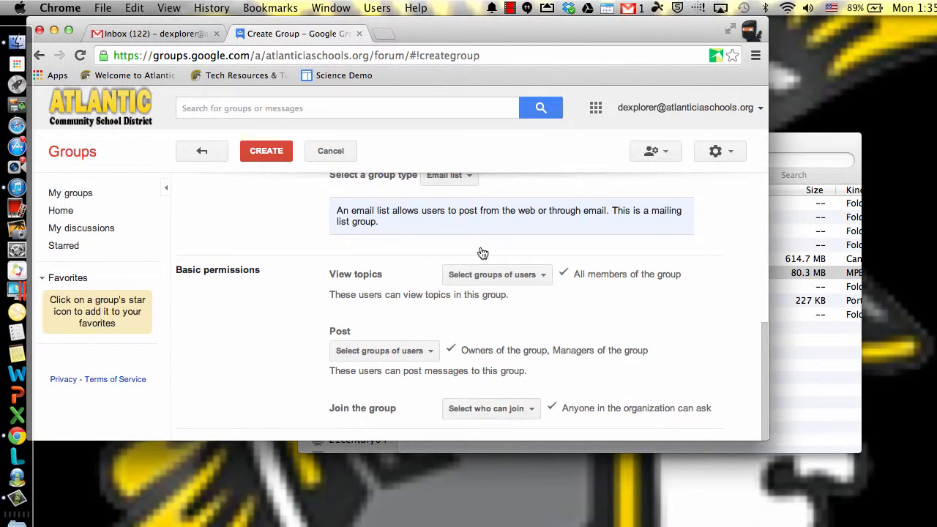
click(268, 154)
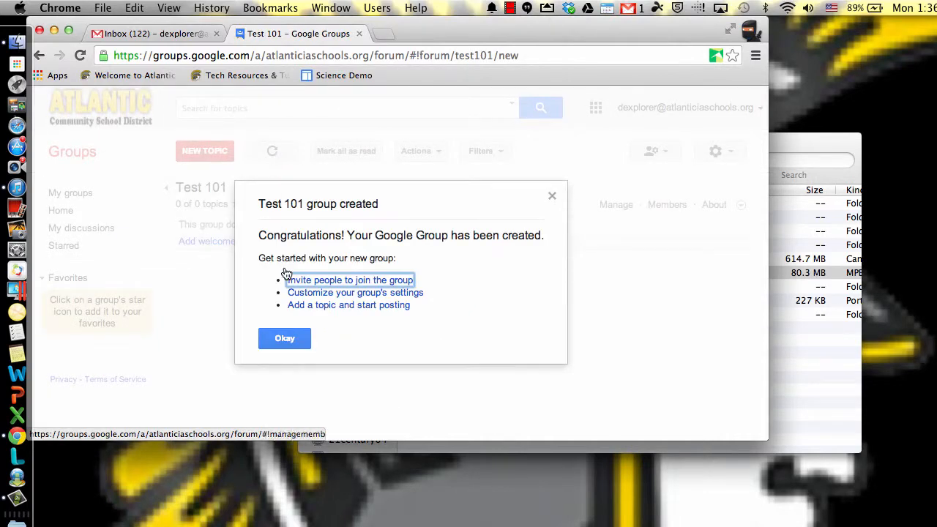
click(282, 339)
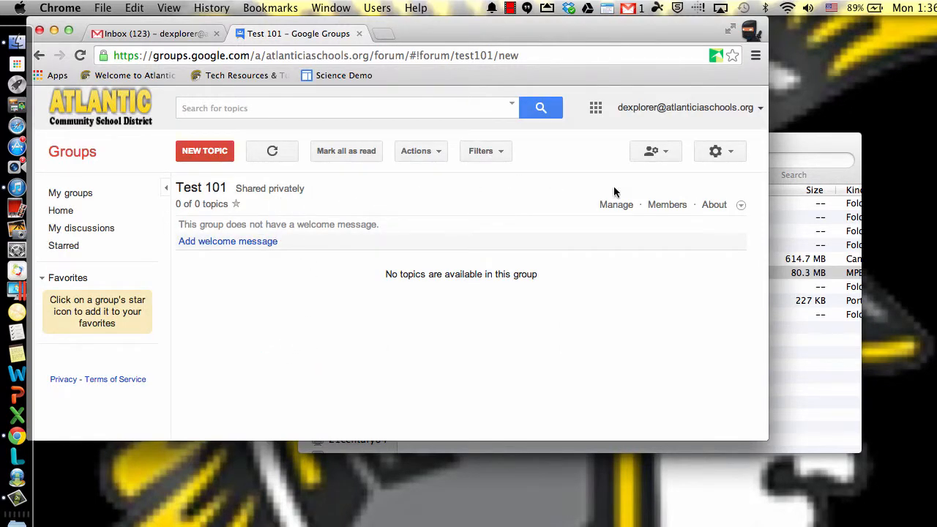
Step: Open the Test 101 group's settings and go to the page for directly adding members
click(731, 156)
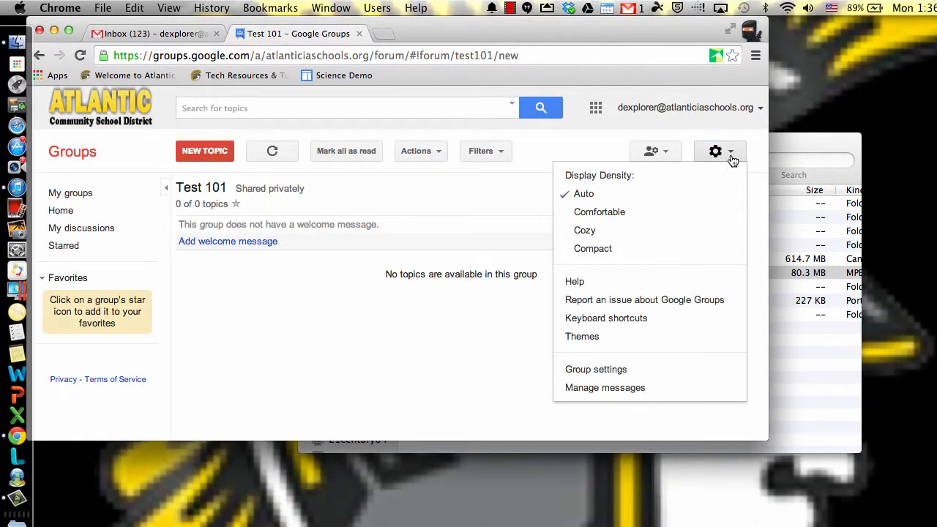
click(611, 372)
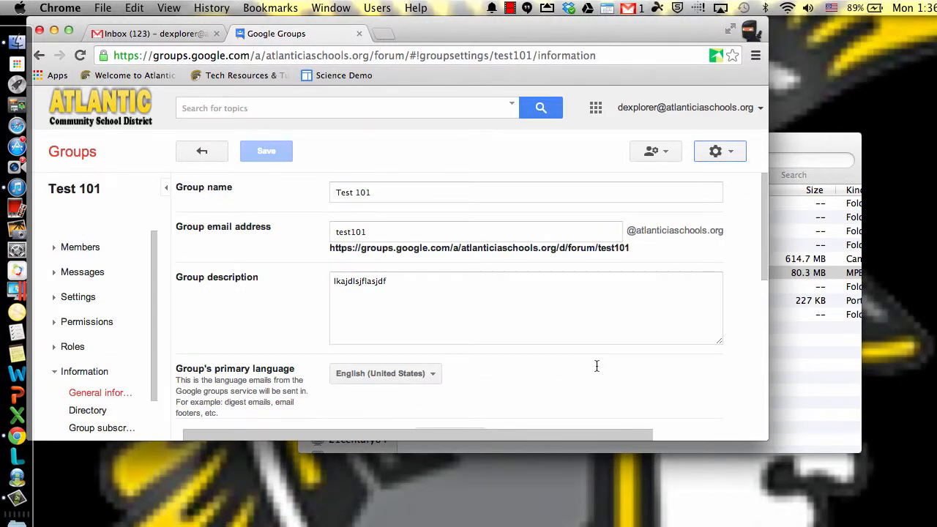
scroll(362, 184, down, 10)
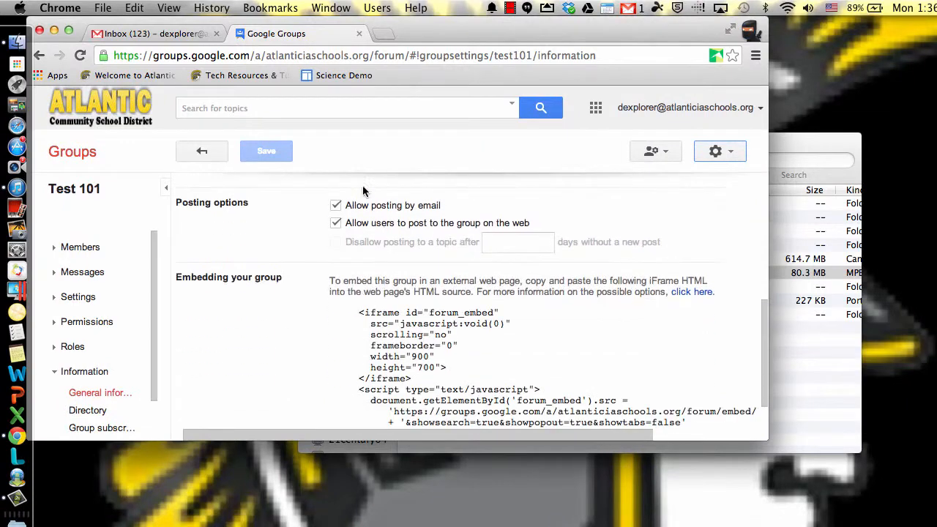
scroll(366, 303, up, 3)
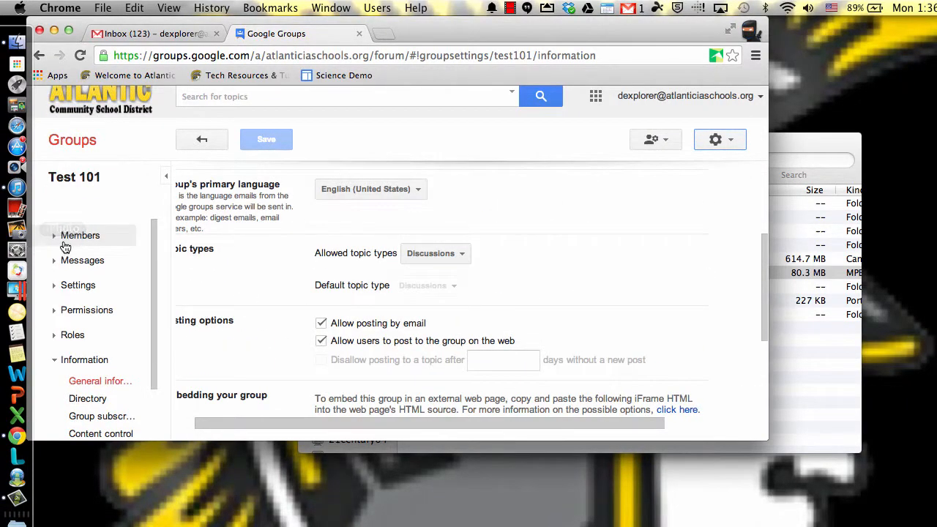
click(93, 242)
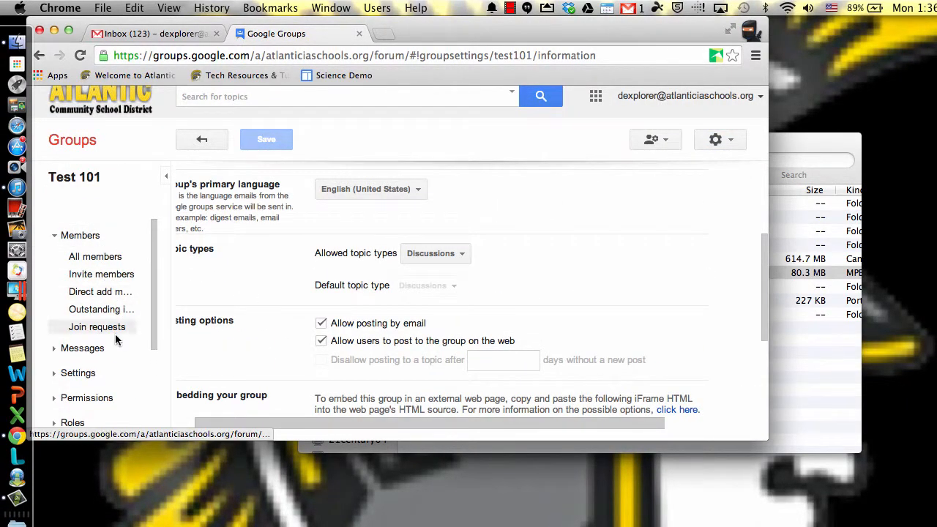
click(112, 295)
Step: Enter two staff members' email addresses from the suggested contacts as members to add directly
click(230, 235)
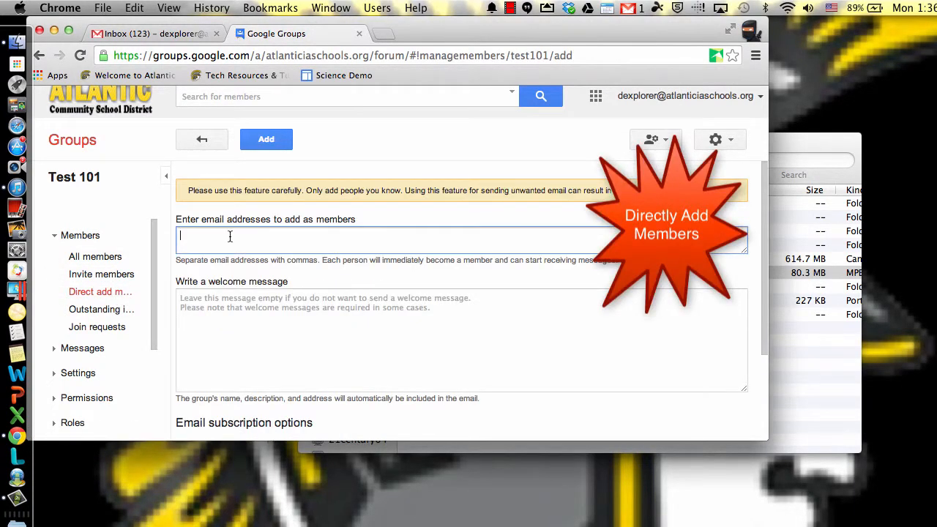
text(rog)
key(Return)
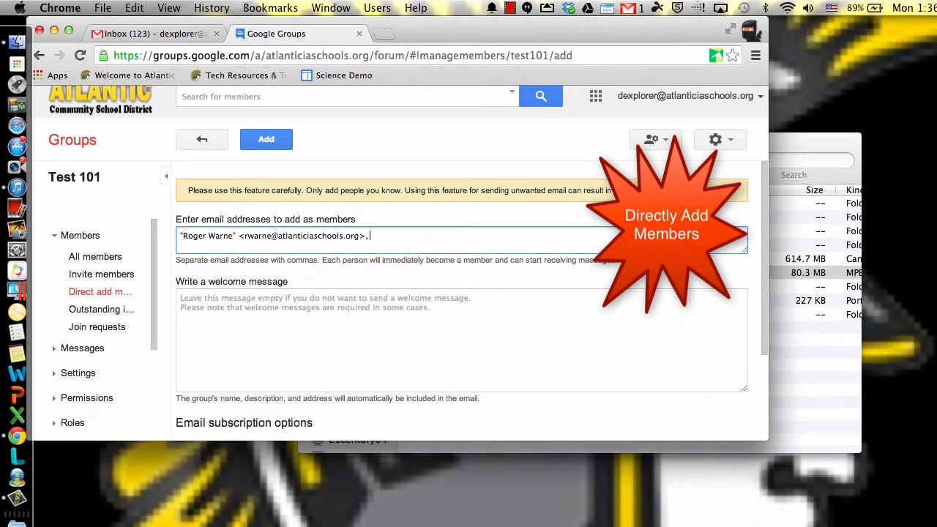
text(sta)
key(Return)
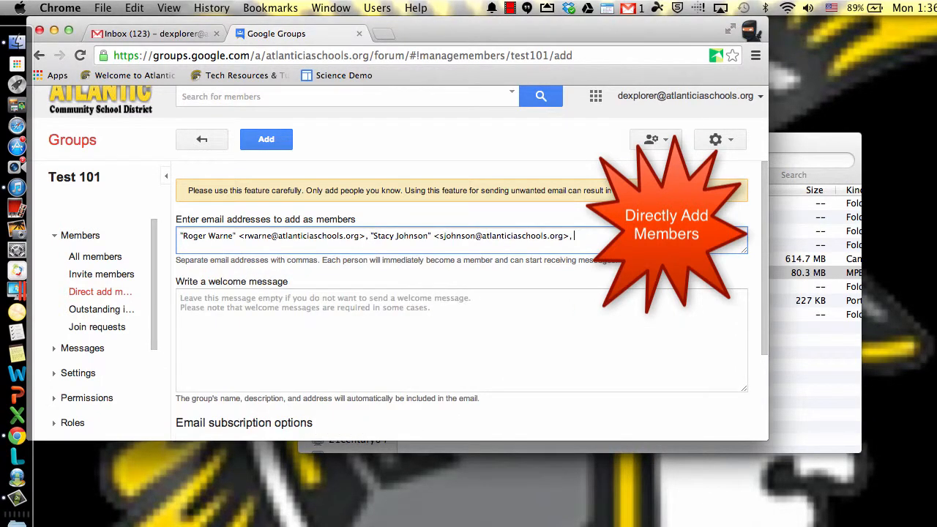
Step: Replace the second member address with a different suggested staff contact and add a third staff member's email address
key(super+a)
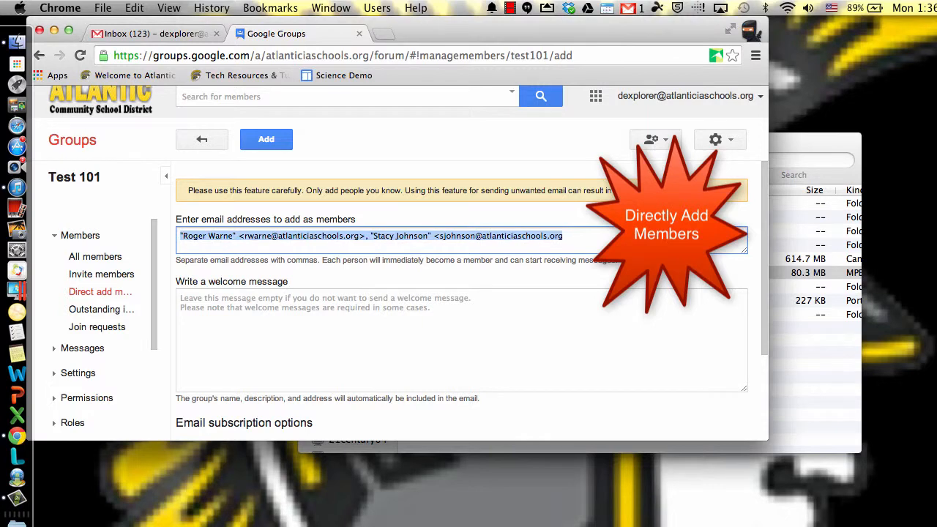
click(229, 236)
drag(366, 235, 443, 246)
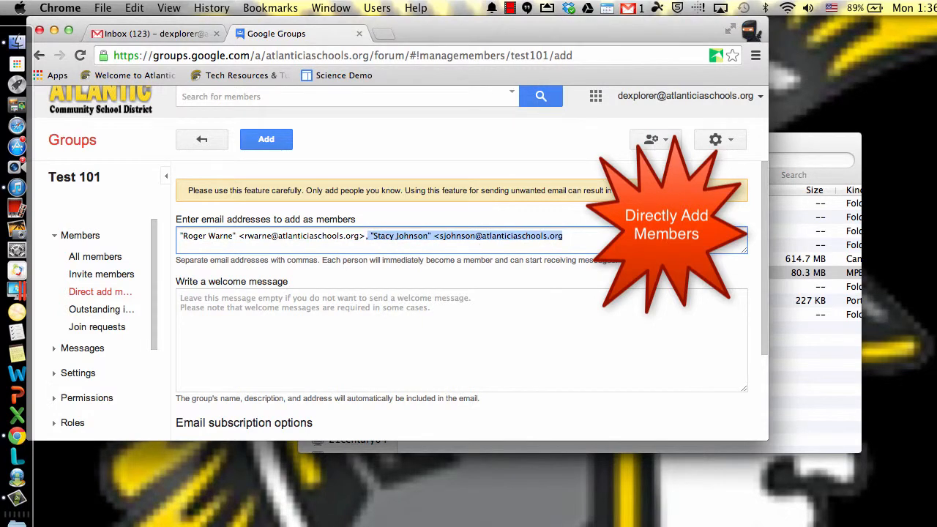
key(BackSpace)
text(, Sta)
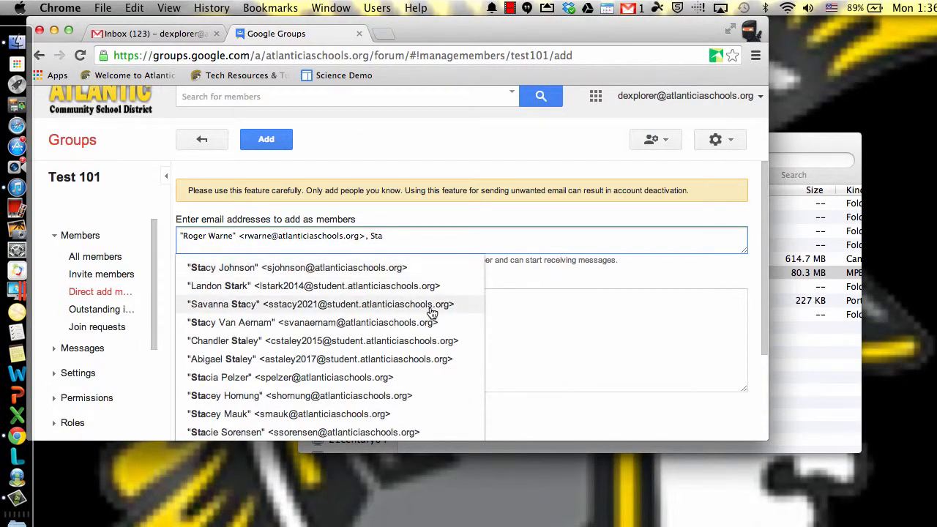
click(423, 433)
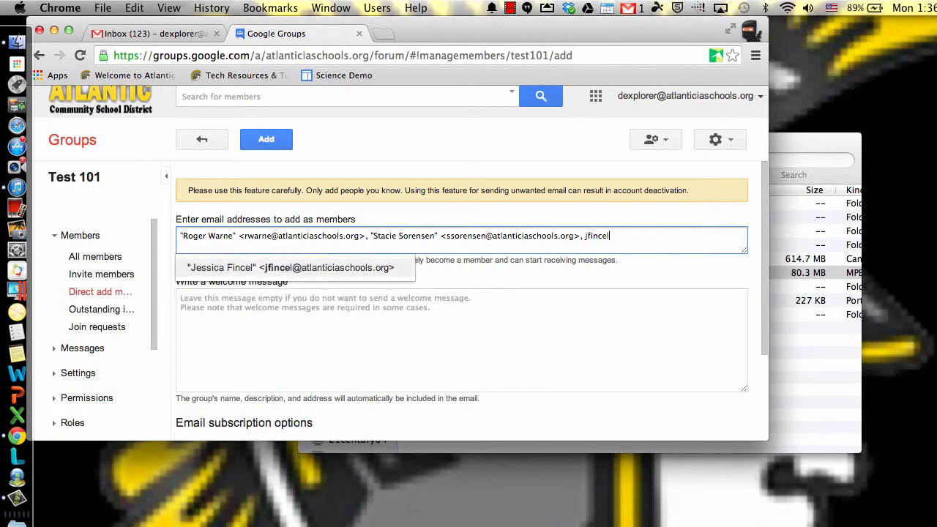
click(333, 270)
Step: Check the welcome message and email subscription options, and add the entered people directly to the group
click(223, 340)
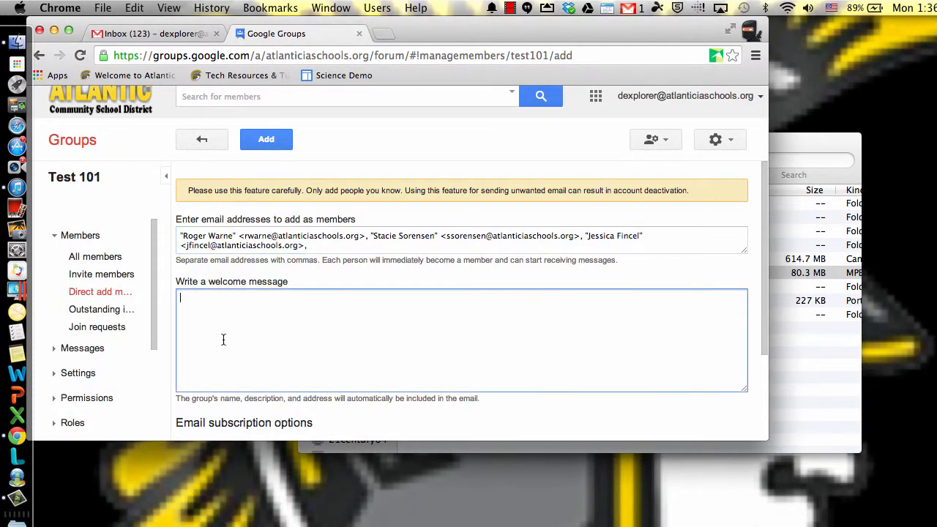
scroll(330, 386, down, 3)
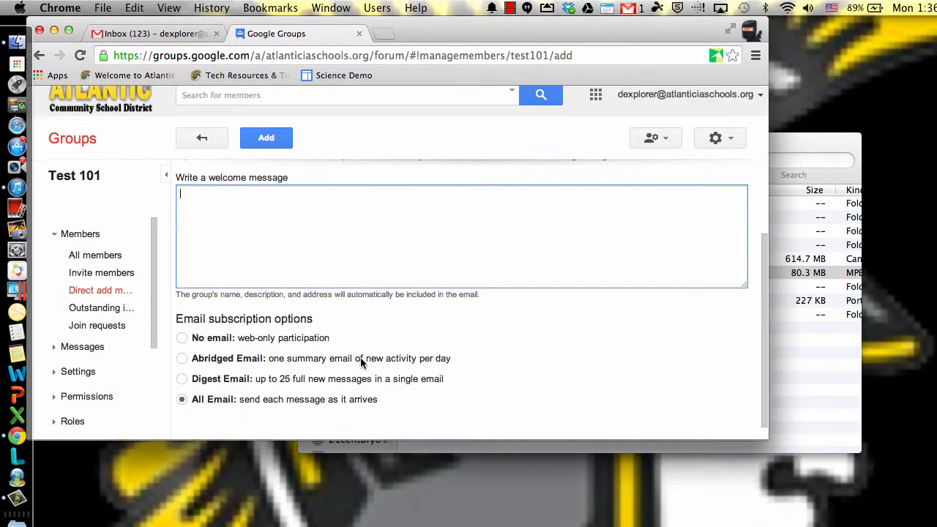
scroll(283, 224, up, 3)
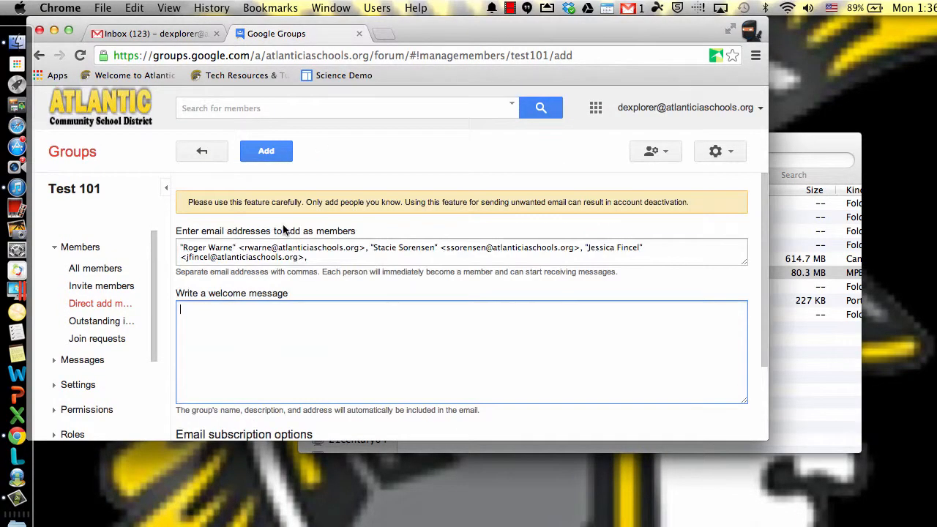
click(271, 163)
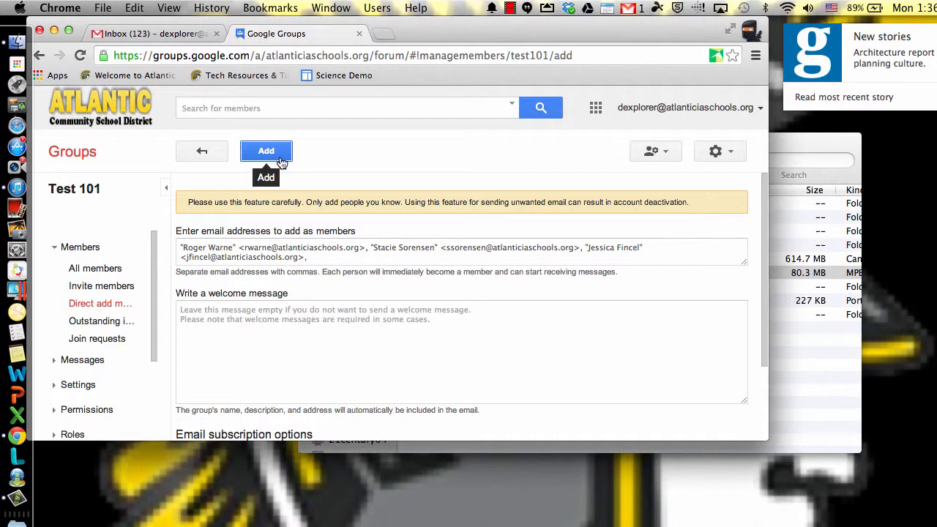
click(282, 162)
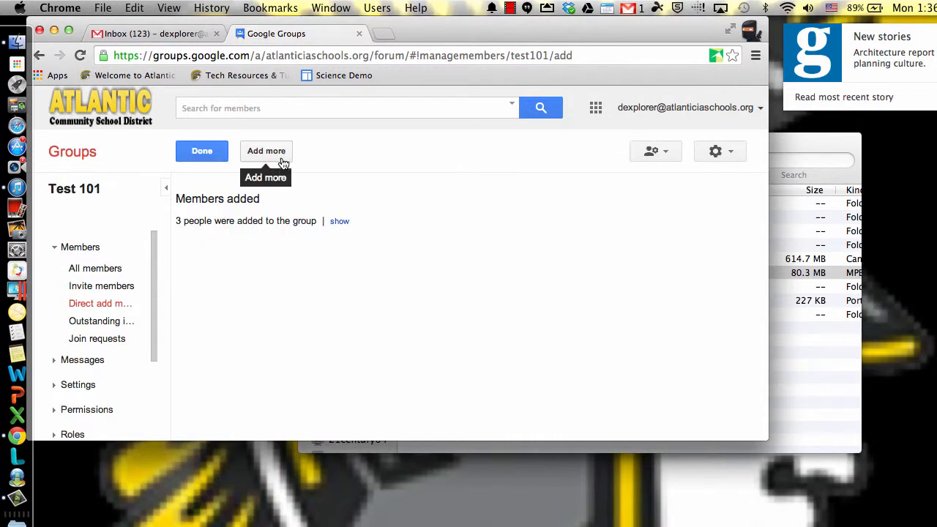
Step: Show all members of the group and assign the Owner role to the third person in the list
click(99, 270)
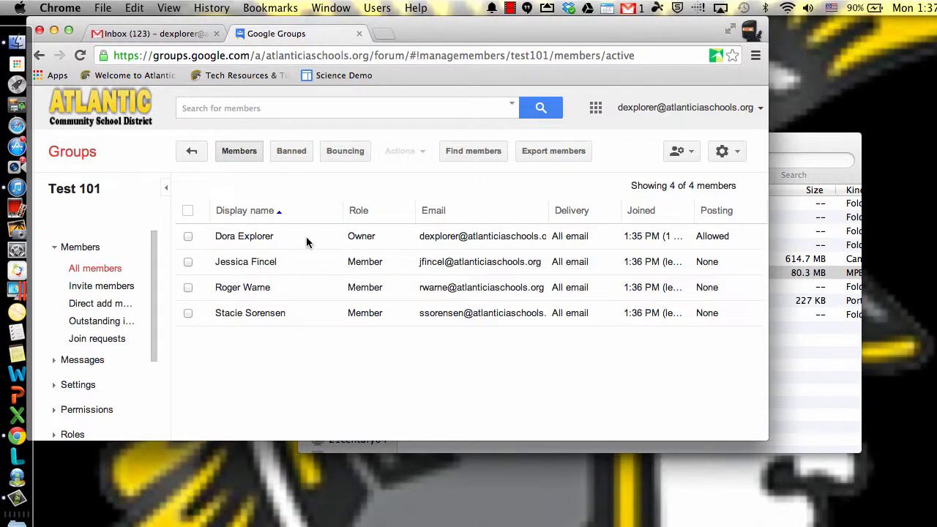
drag(307, 242, 389, 234)
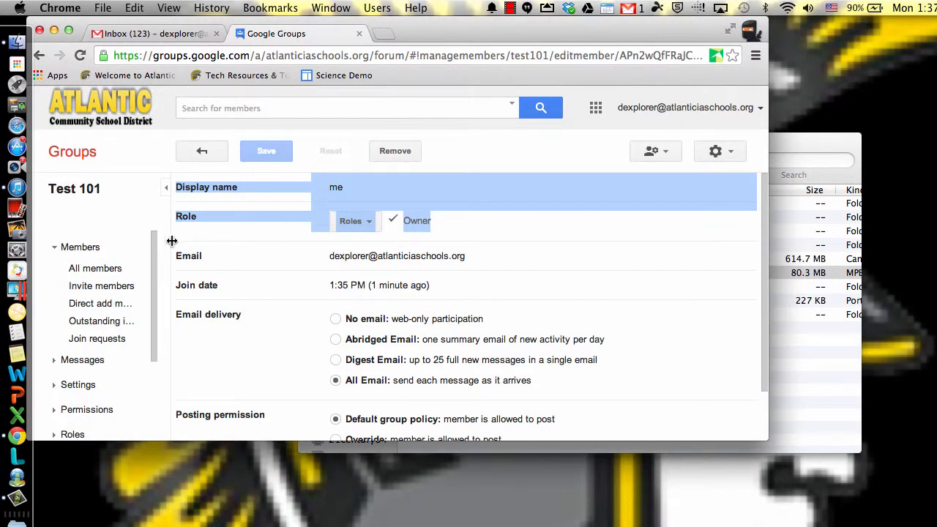
click(111, 268)
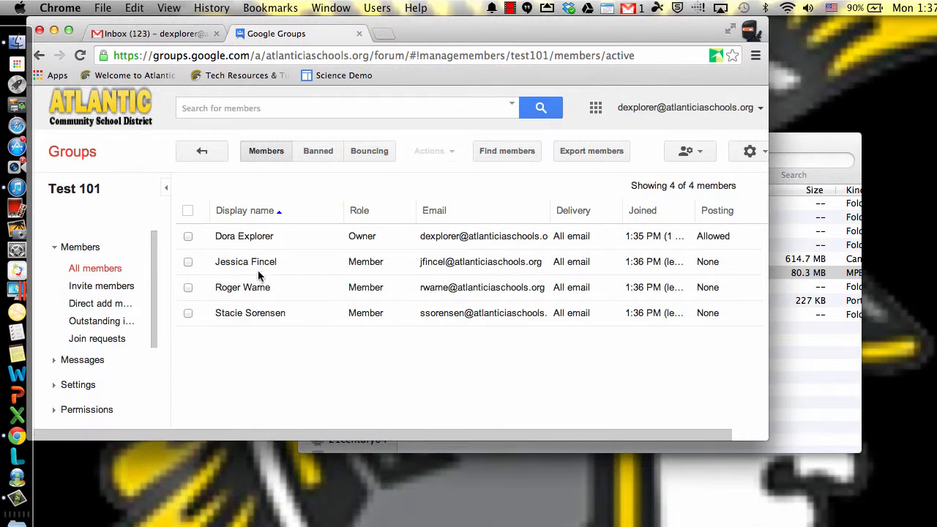
click(188, 288)
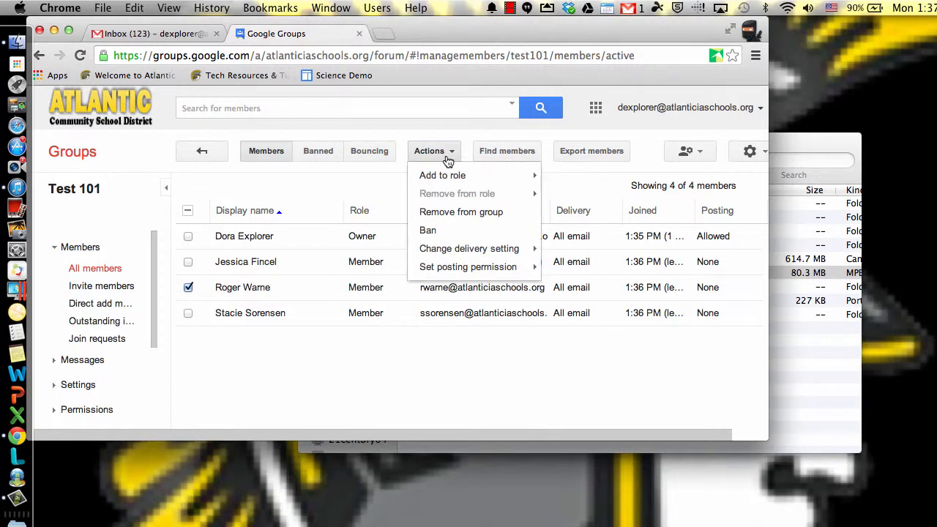
mouse_move(452, 181)
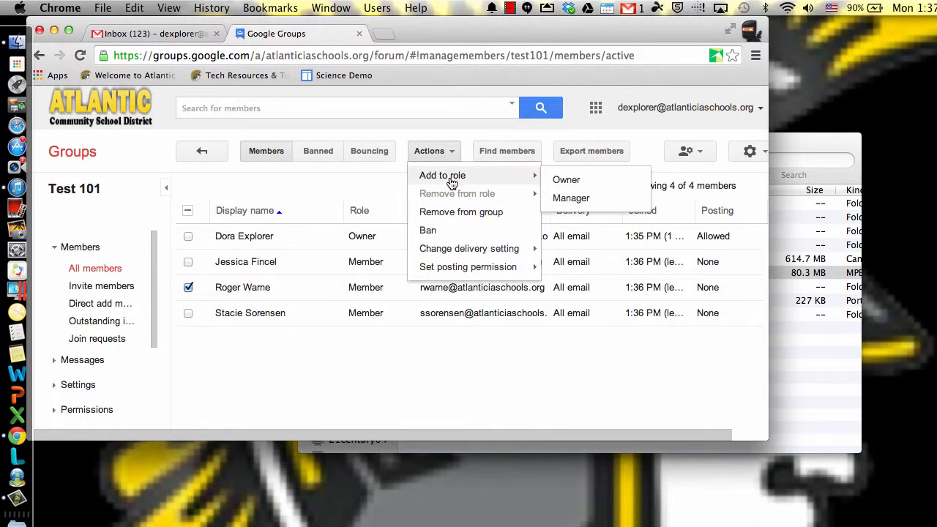
click(585, 185)
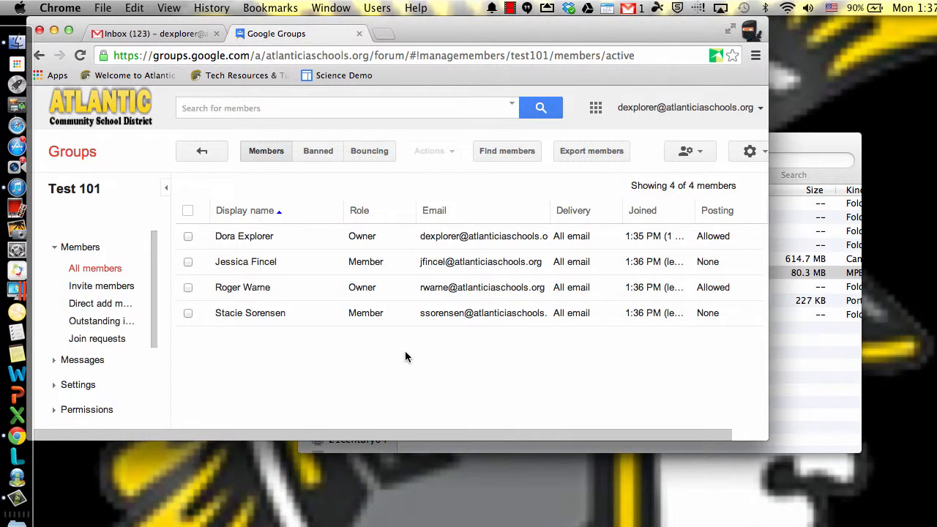
Step: Open the group's general information and copy test101 from the group email address
click(81, 248)
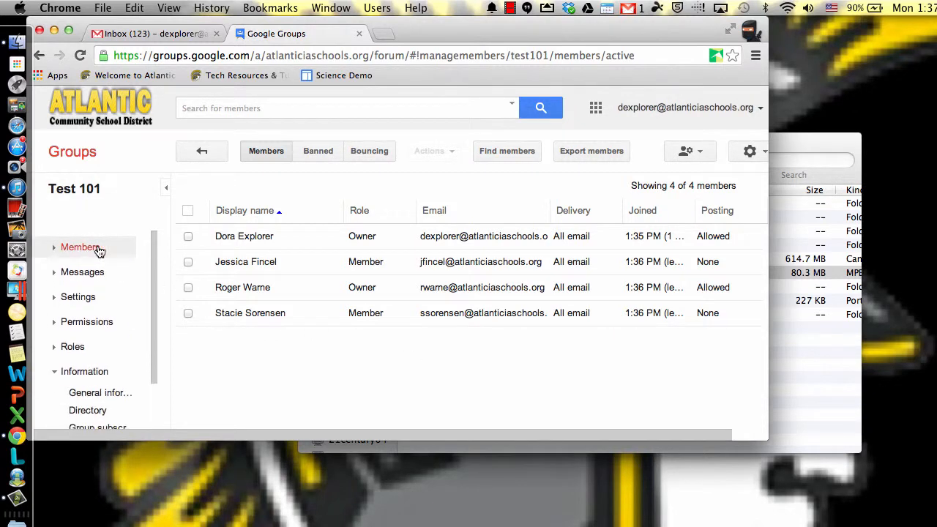
click(87, 295)
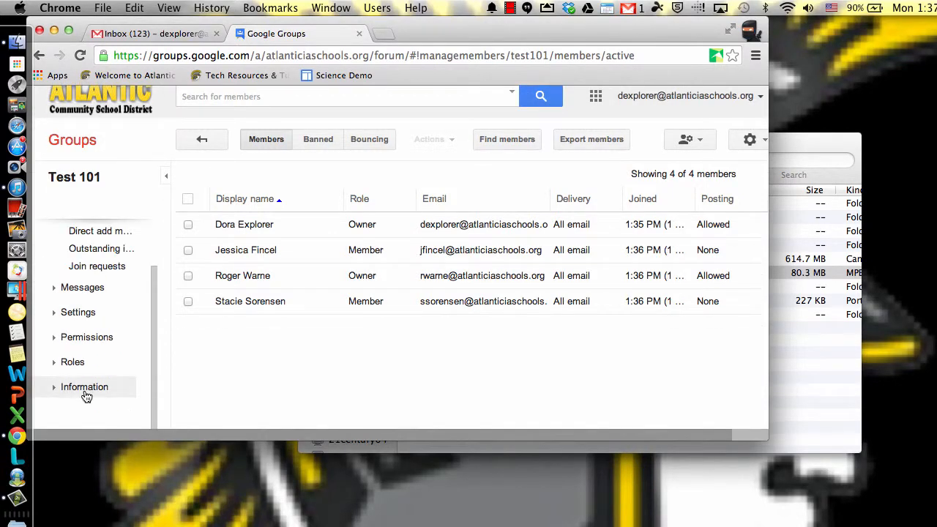
click(85, 392)
click(114, 407)
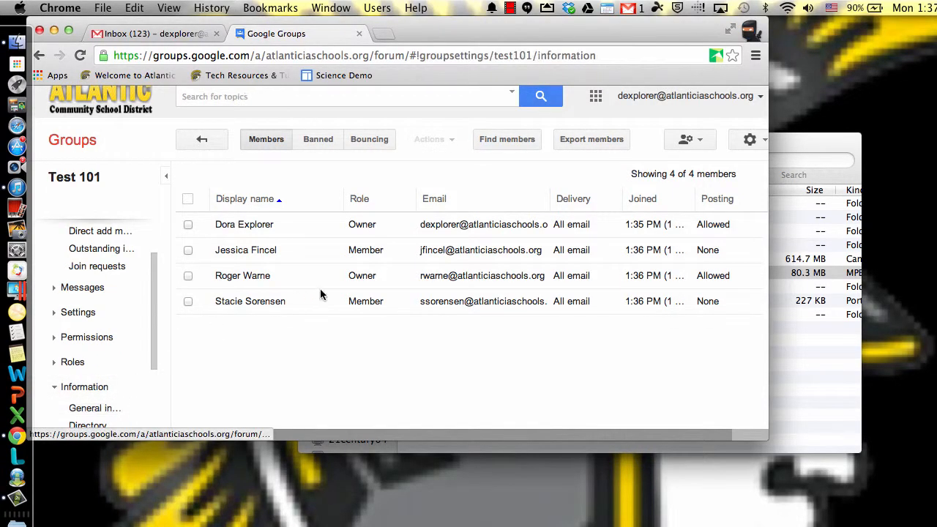
drag(387, 235, 284, 233)
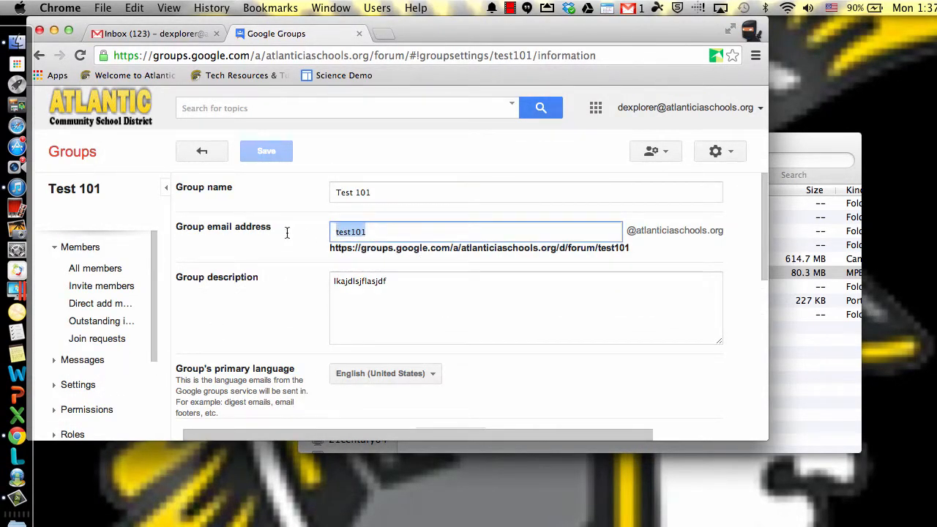
key(super+c)
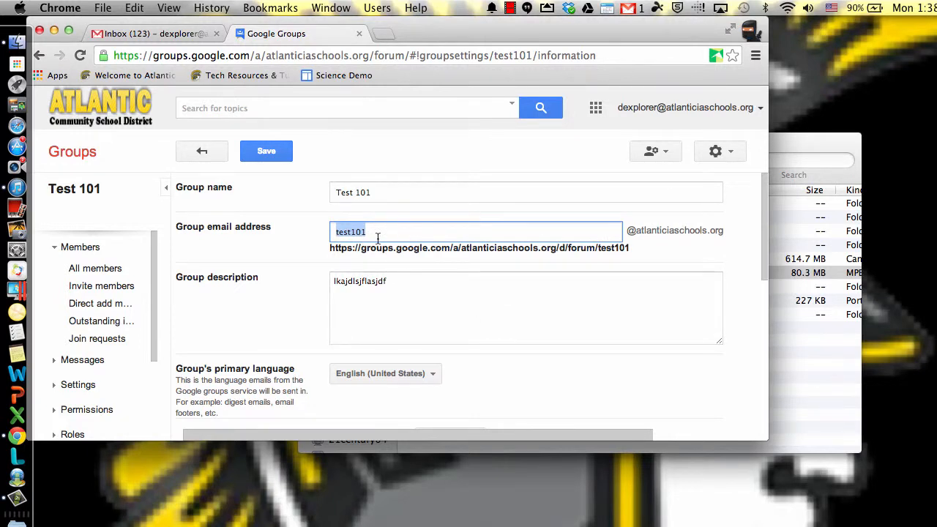
drag(374, 233, 299, 228)
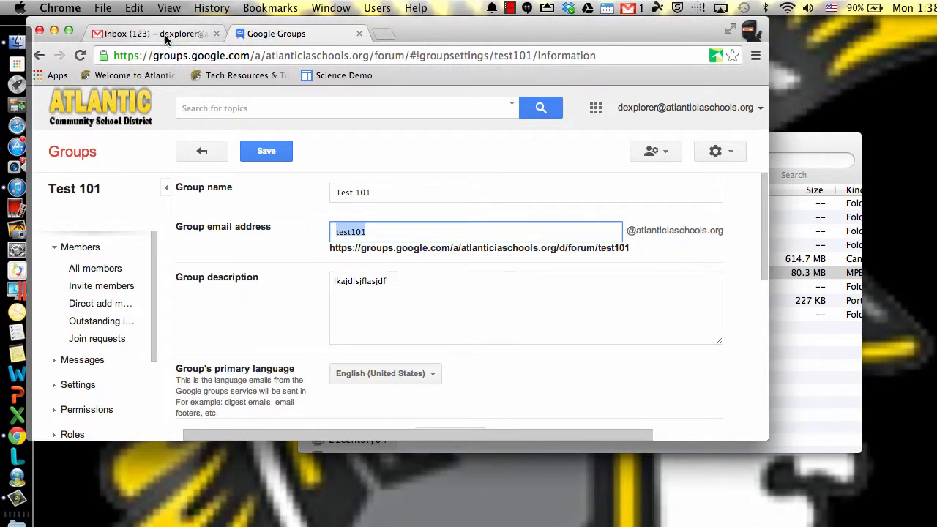
click(266, 151)
Step: Switch to the Gmail inbox and start a new message addressed to the Test 101 group's full email address
click(148, 35)
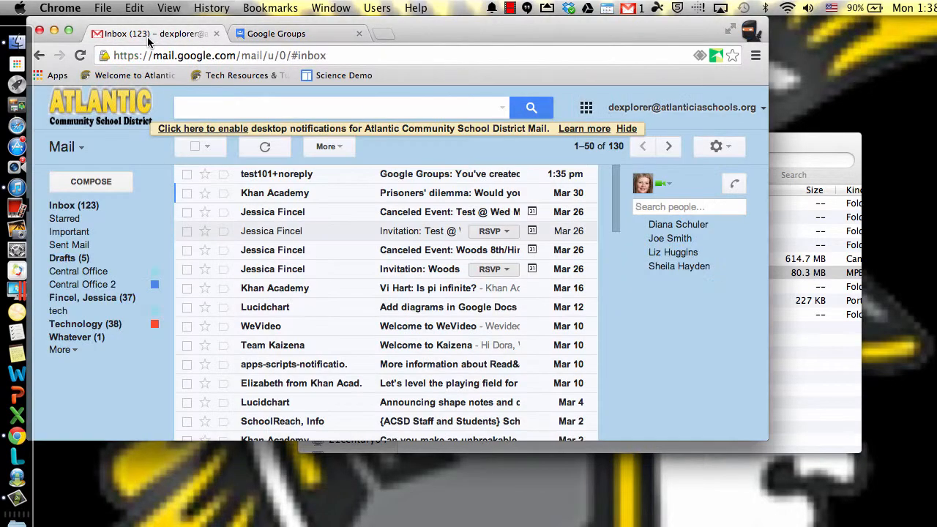
click(106, 181)
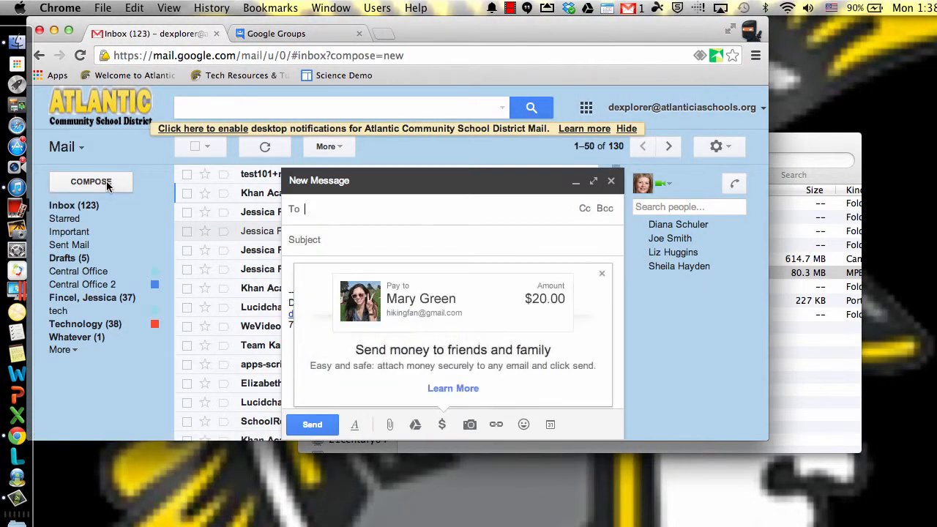
key(super+v)
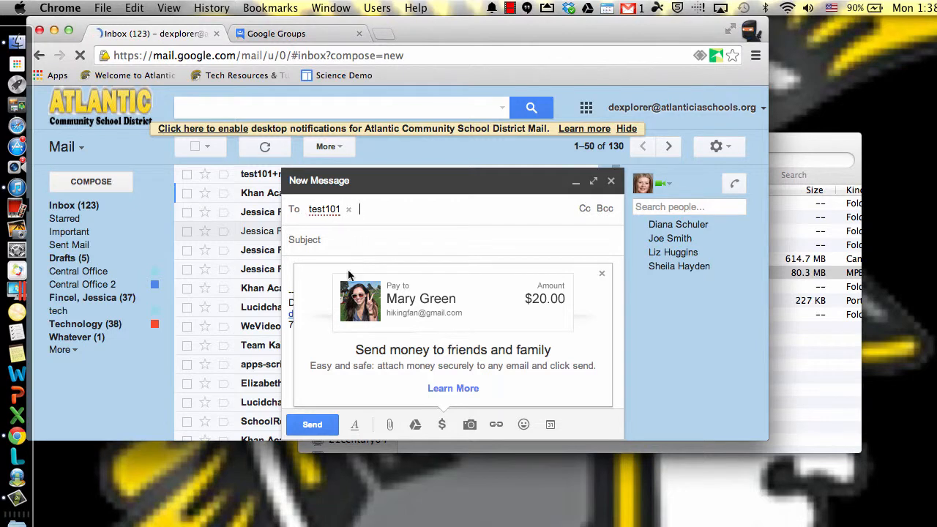
click(601, 273)
key(BackSpace)
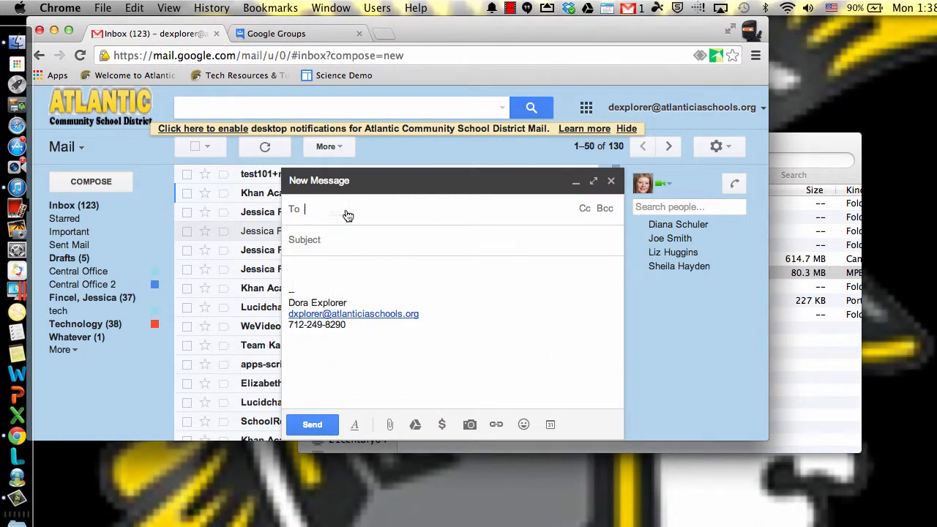
key(super+v)
text(@a)
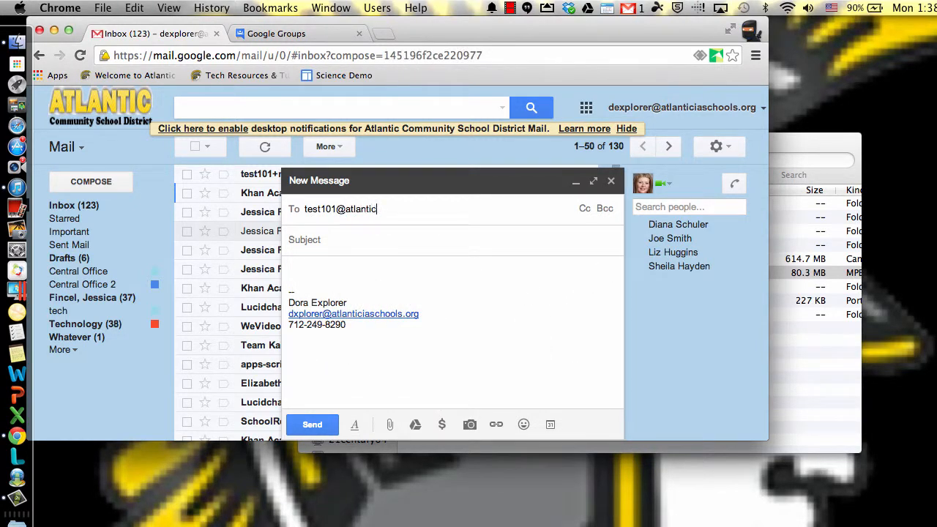
key(Tab)
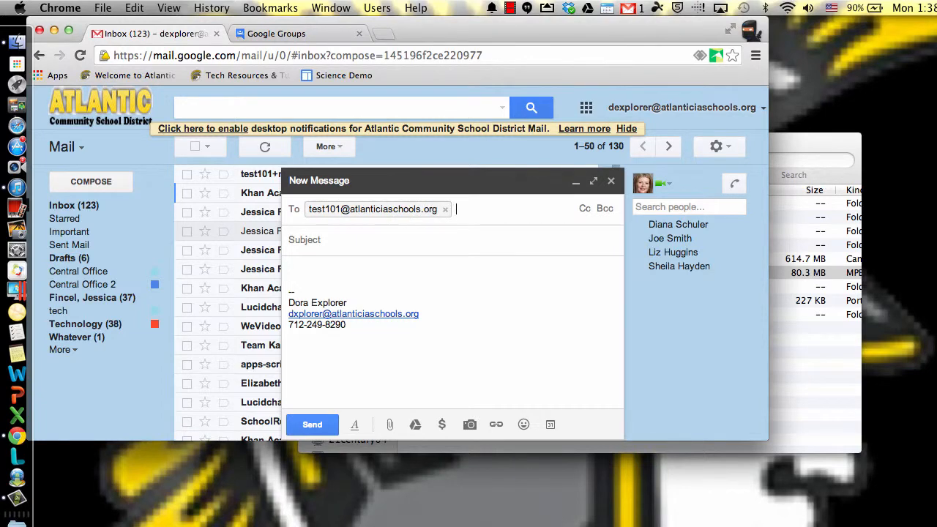
Step: Give the message the subject "Test Group for Demo Purposes" and the body "Test", and send it
text(Test Group for Demo Purposes)
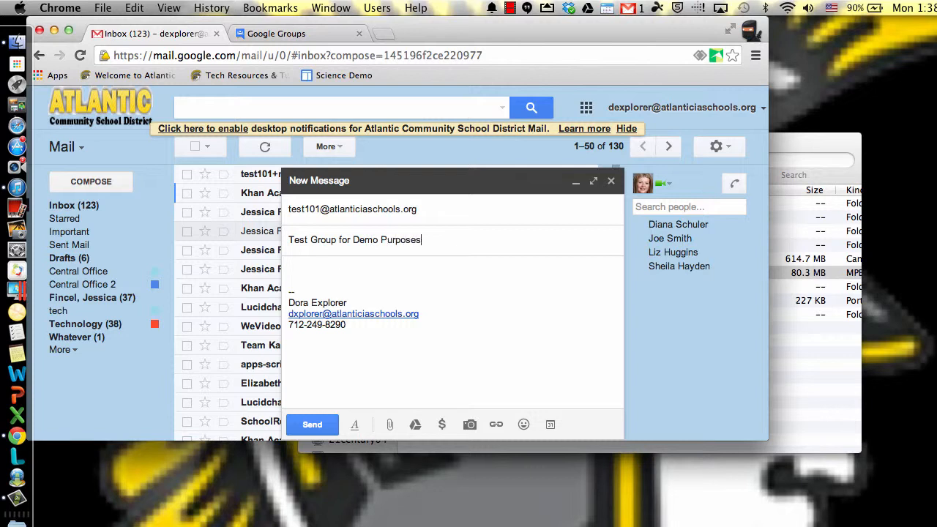
key(Tab)
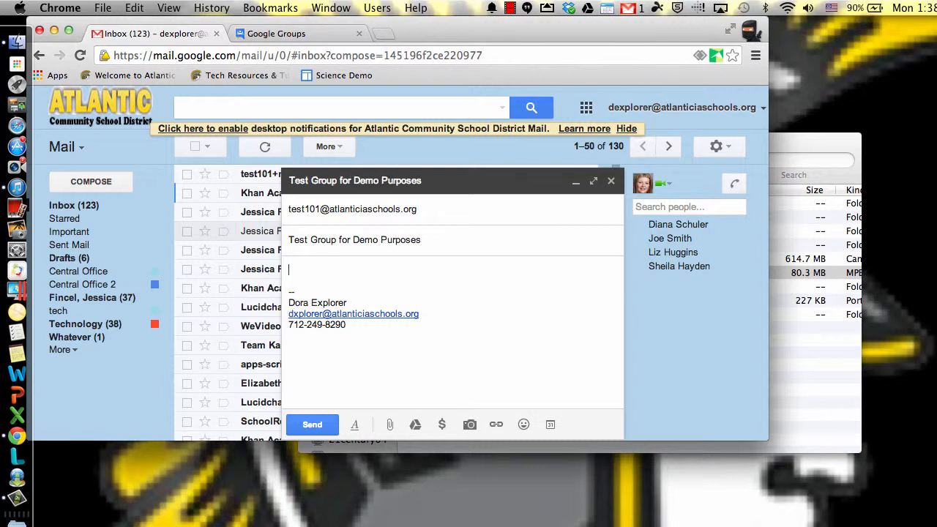
click(313, 425)
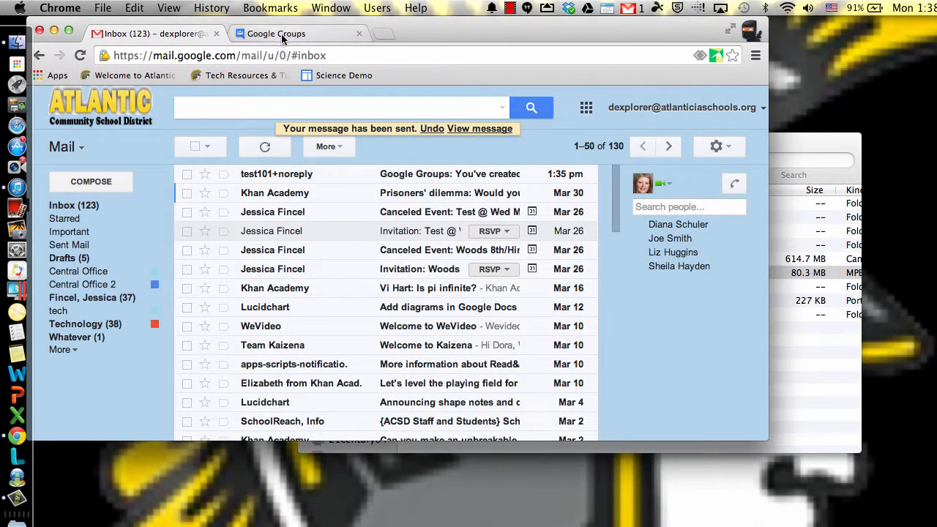
Step: Open Test 101 from My groups in Google Groups to check its posted topics, and return to the Gmail inbox
click(586, 107)
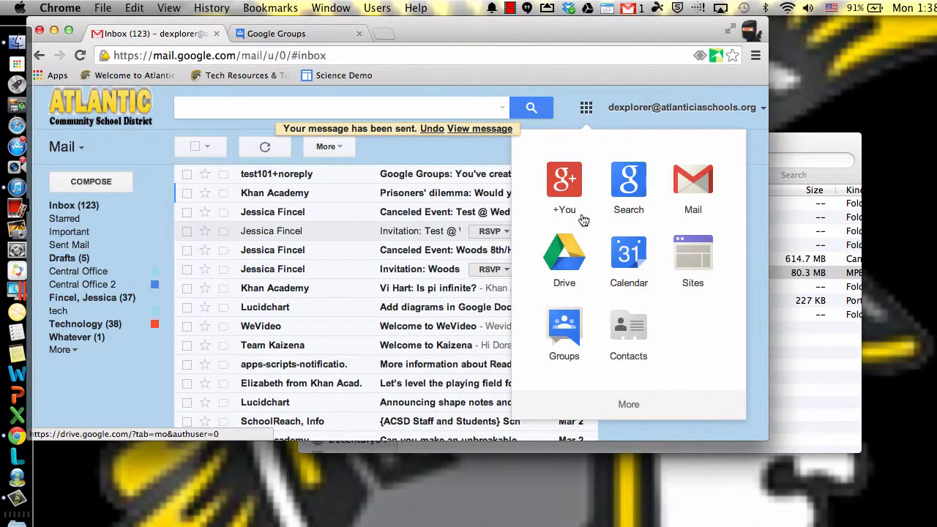
click(562, 324)
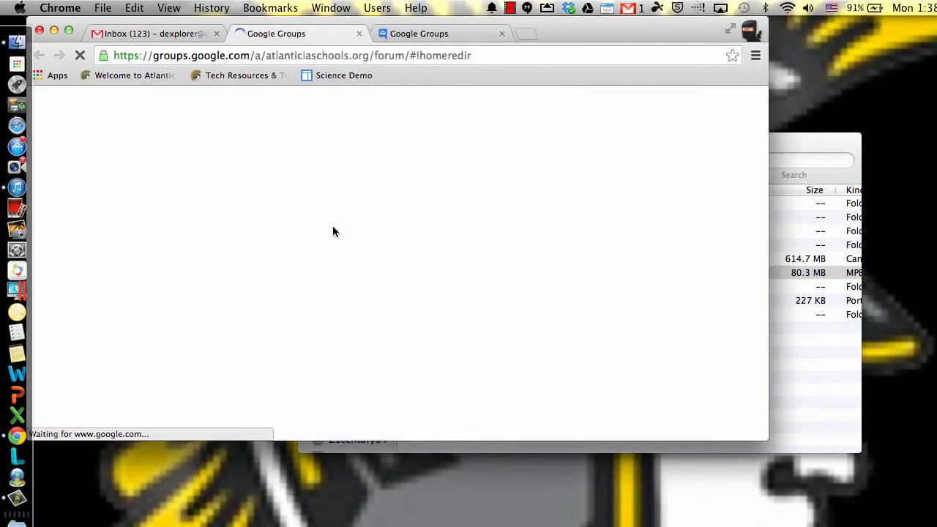
click(398, 232)
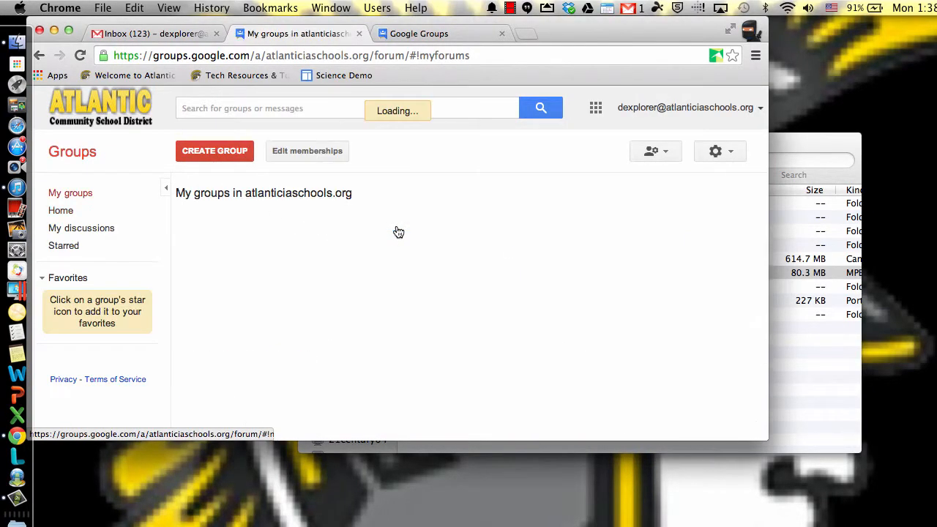
click(213, 226)
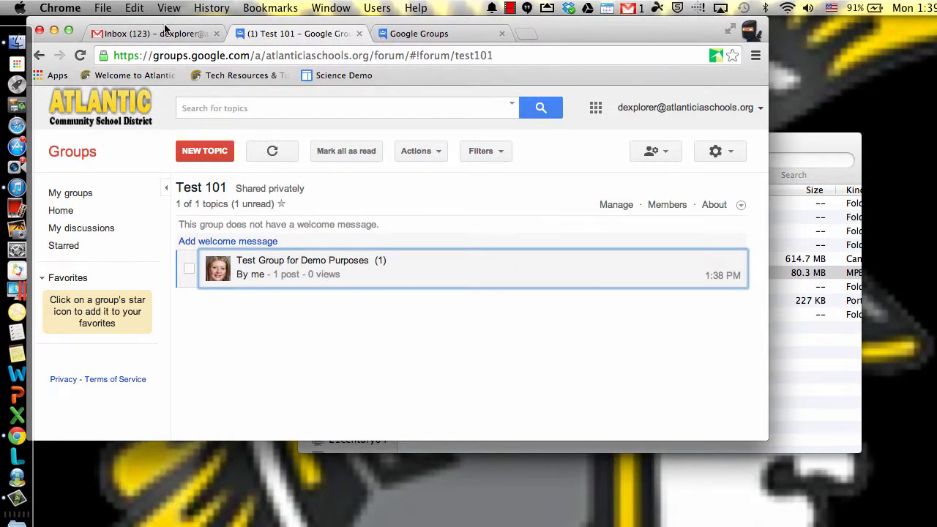
click(169, 38)
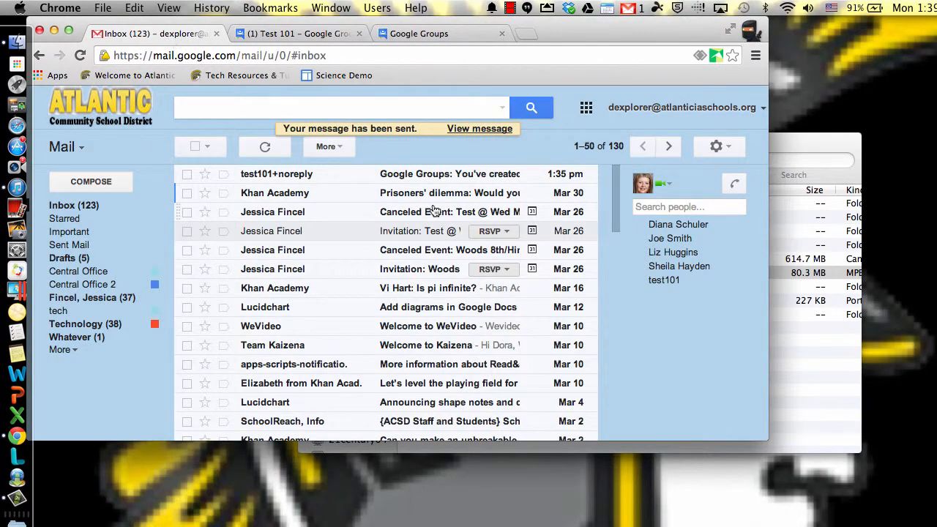
Step: Switch to the Work Chrome profile in a new window and open gmail.com there
click(377, 7)
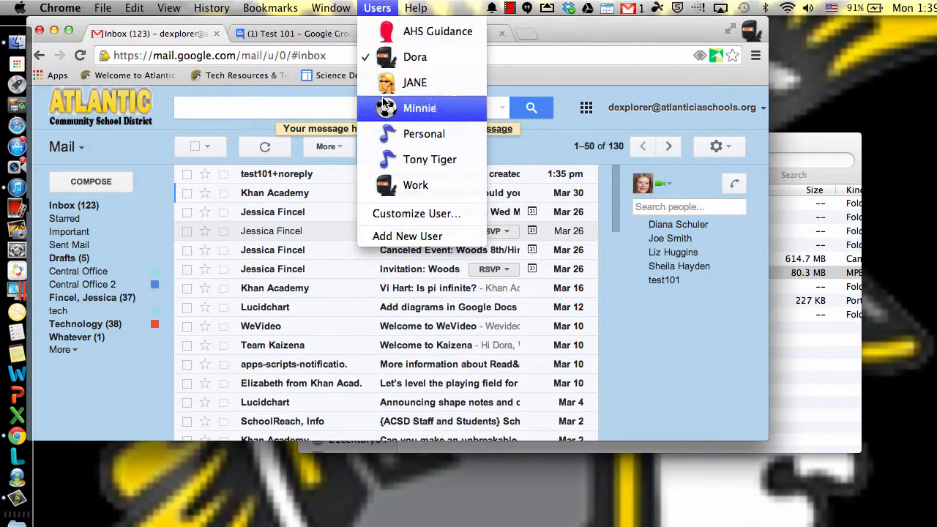
click(395, 184)
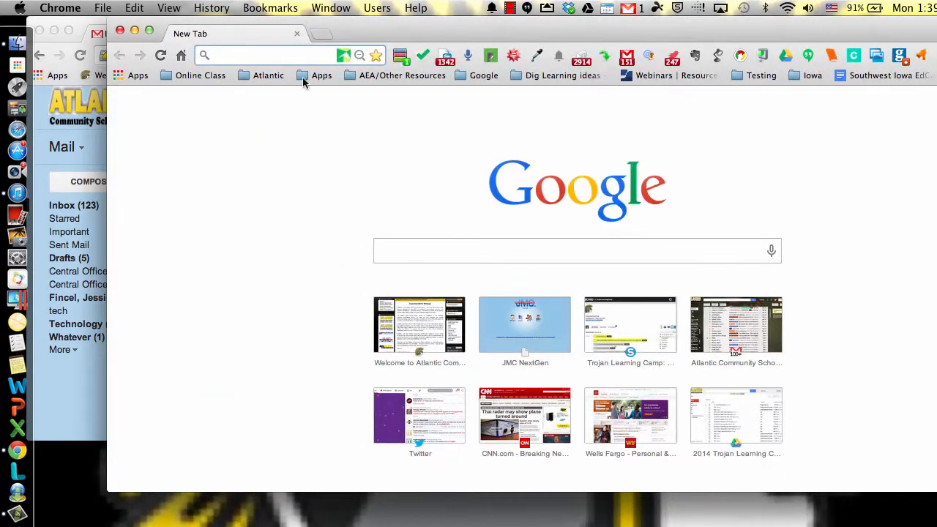
text(gmail.com)
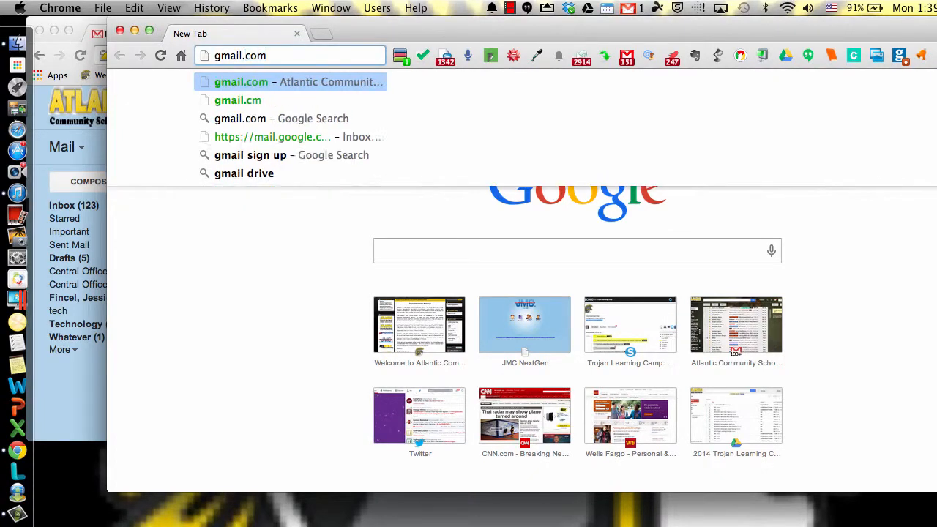
key(Return)
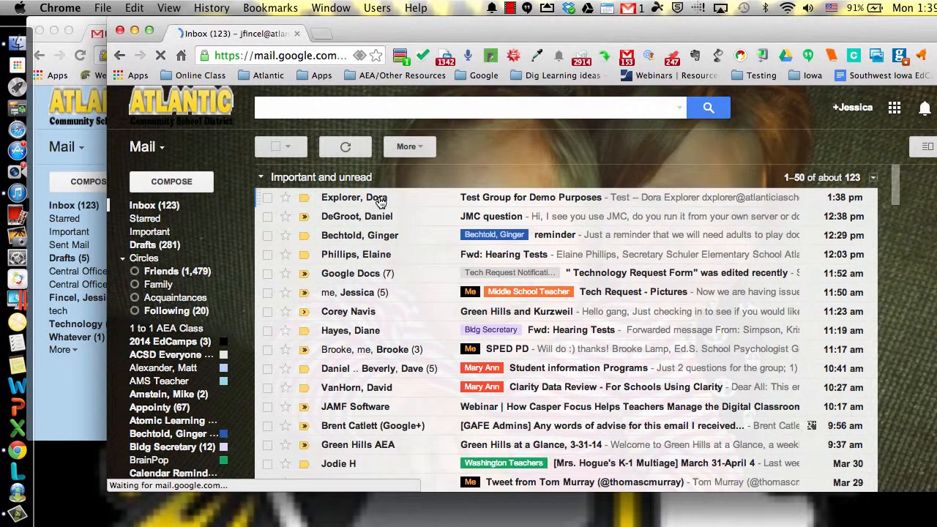
Step: Open the received "Test Group for Demo Purposes" email, expand its trimmed content, and return to the sending account's inbox window
click(380, 202)
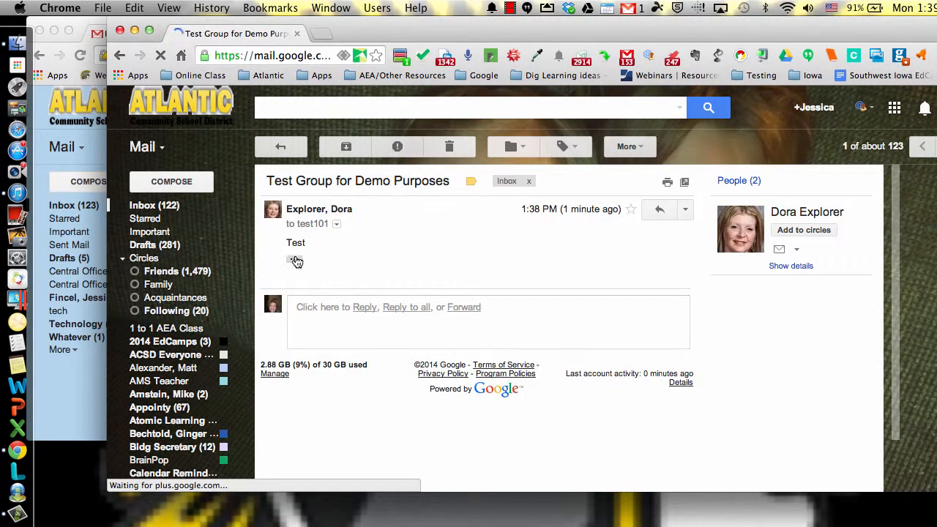
click(295, 261)
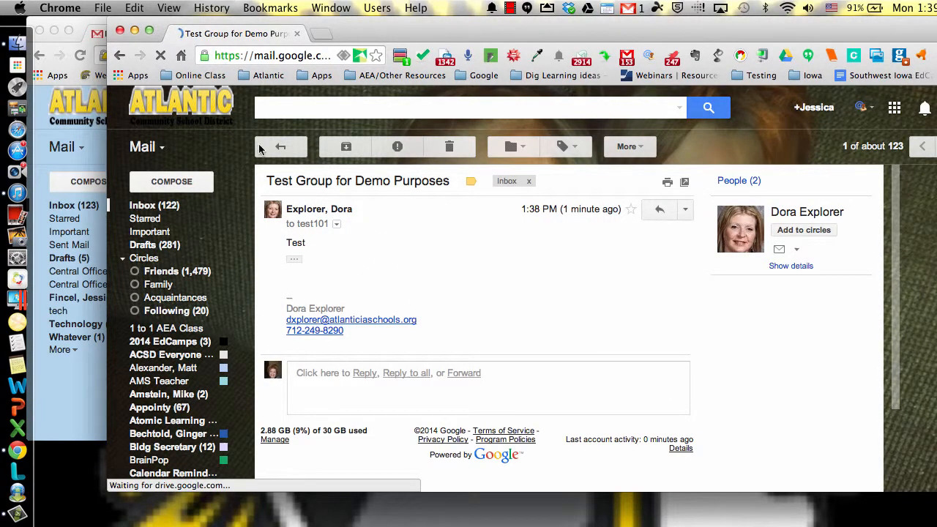
drag(368, 36, 262, 188)
click(531, 132)
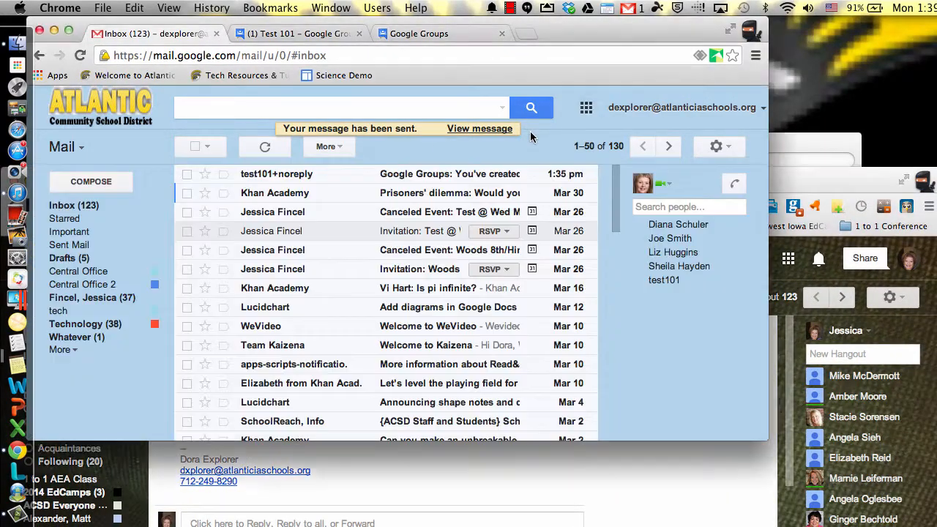
Step: Display the Google apps list from the inbox to see where Groups is found, and close it
click(586, 108)
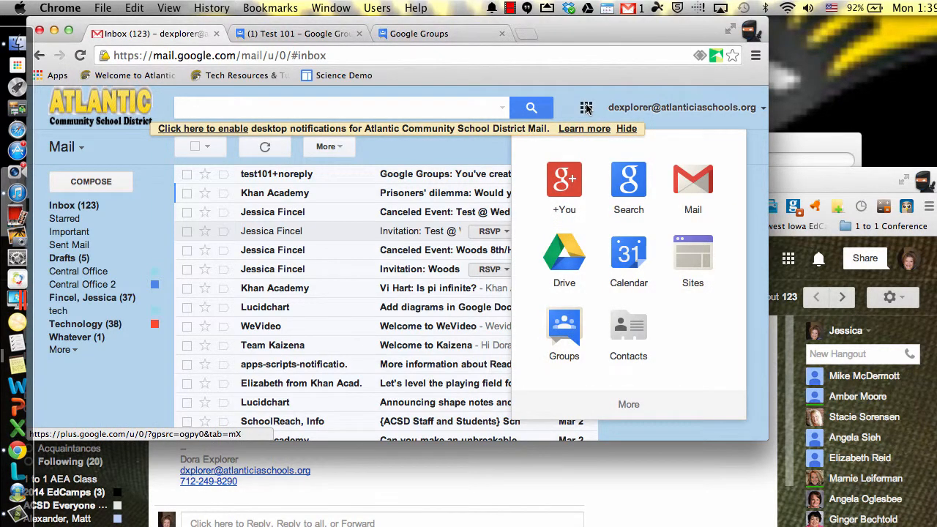
click(450, 144)
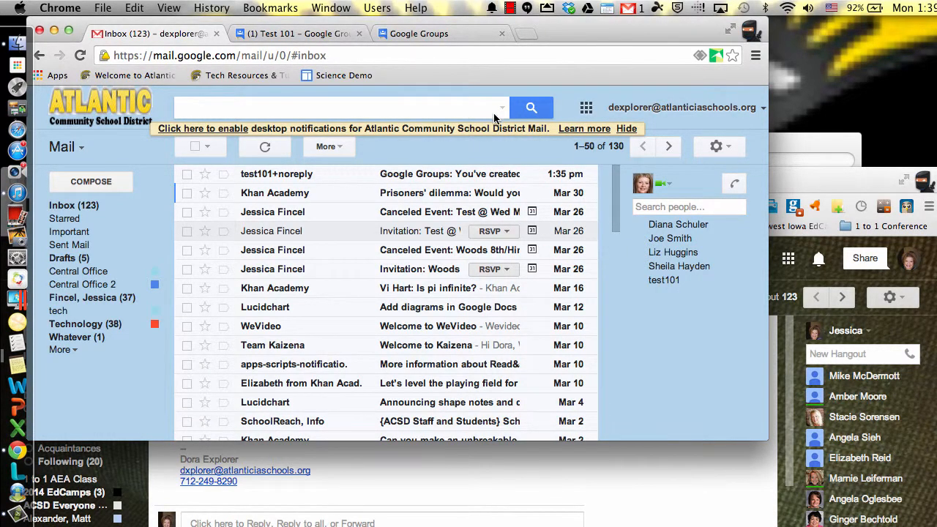
drag(561, 251, 513, 247)
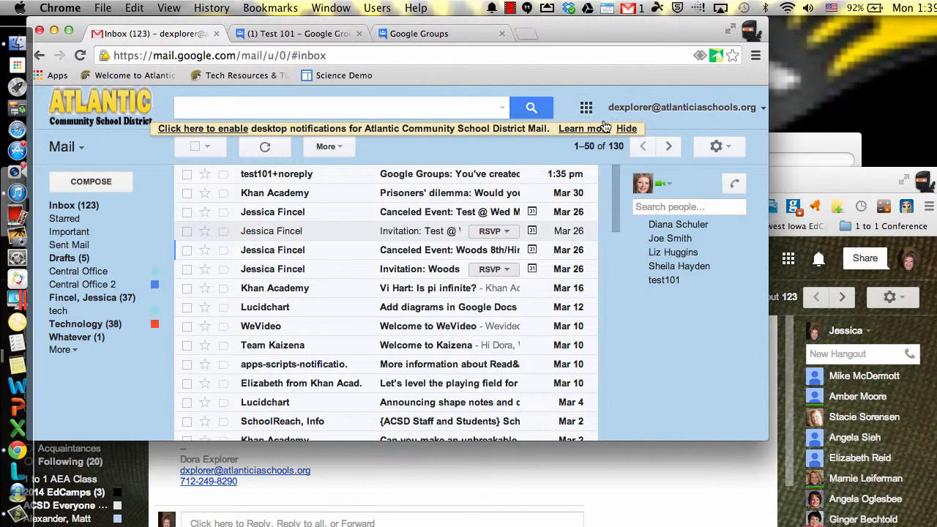